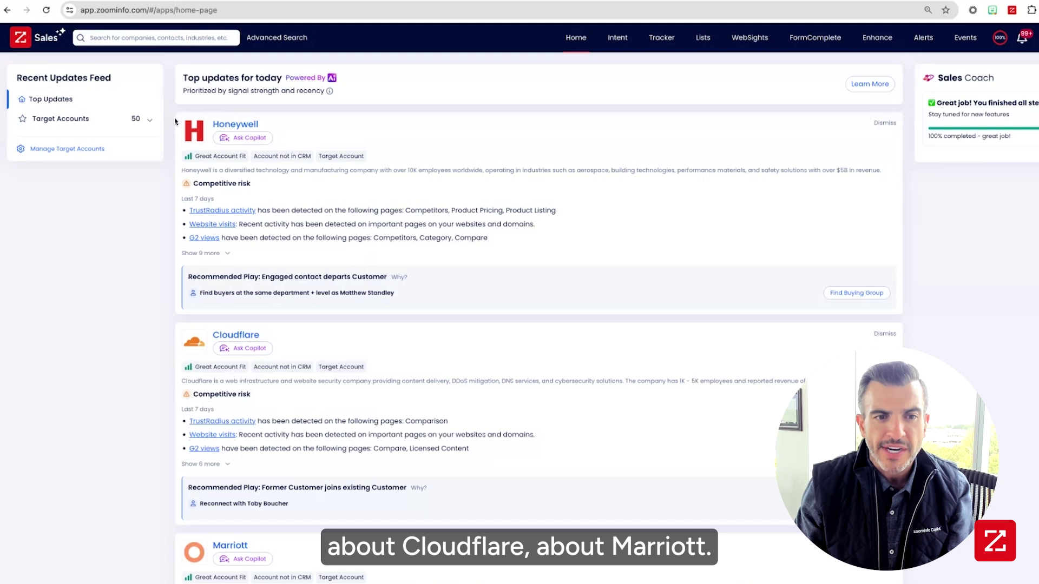
# Highlight the Comparison page in Cloudflare's TrustRadius signal and the pages in its G2 views signal.
pyautogui.scroll(-3, 372, 254)
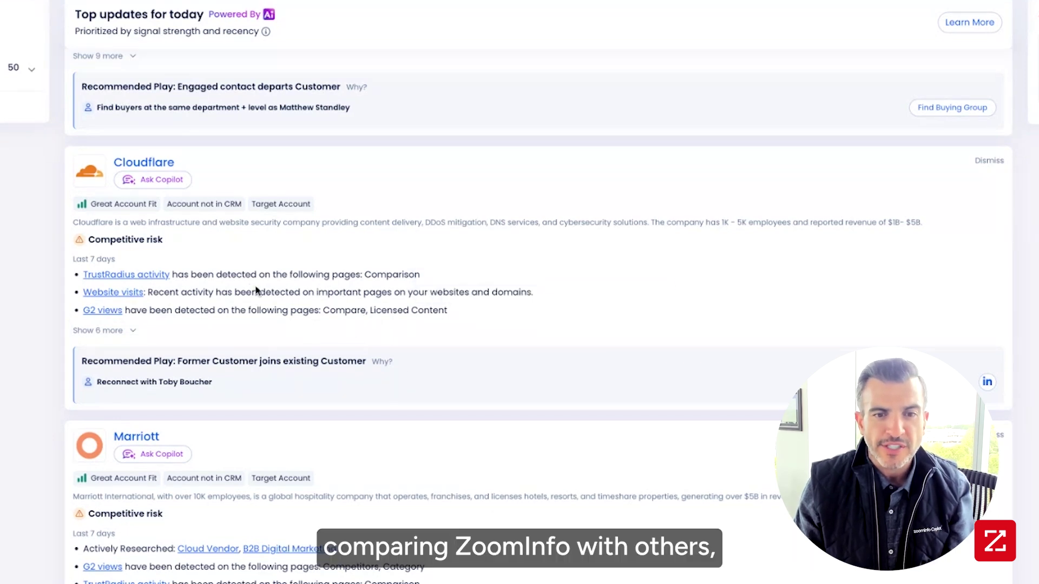
pyautogui.doubleClick(382, 273)
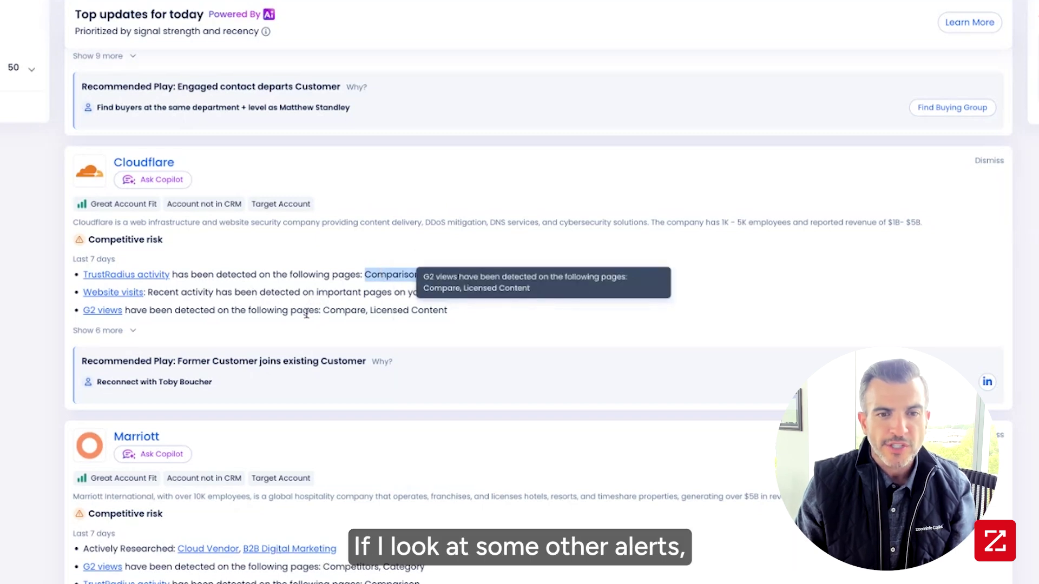
pyautogui.moveTo(313, 312); pyautogui.dragTo(424, 311)
pyautogui.click(436, 310)
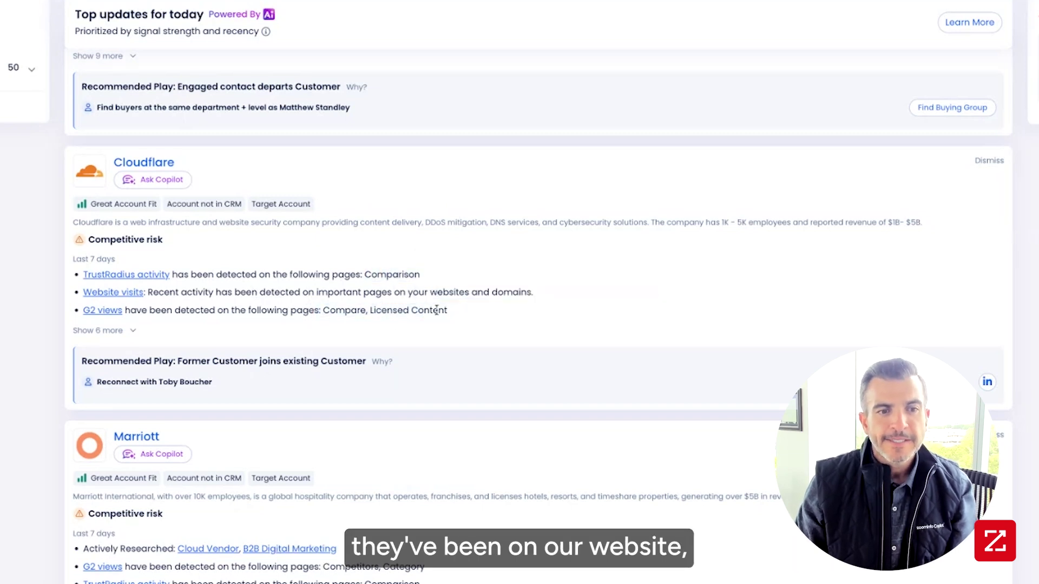
# Expand Cloudflare's six hidden signals and scroll through its 30- and 90-day activity.
pyautogui.click(105, 332)
pyautogui.scroll(-1, 338, 401)
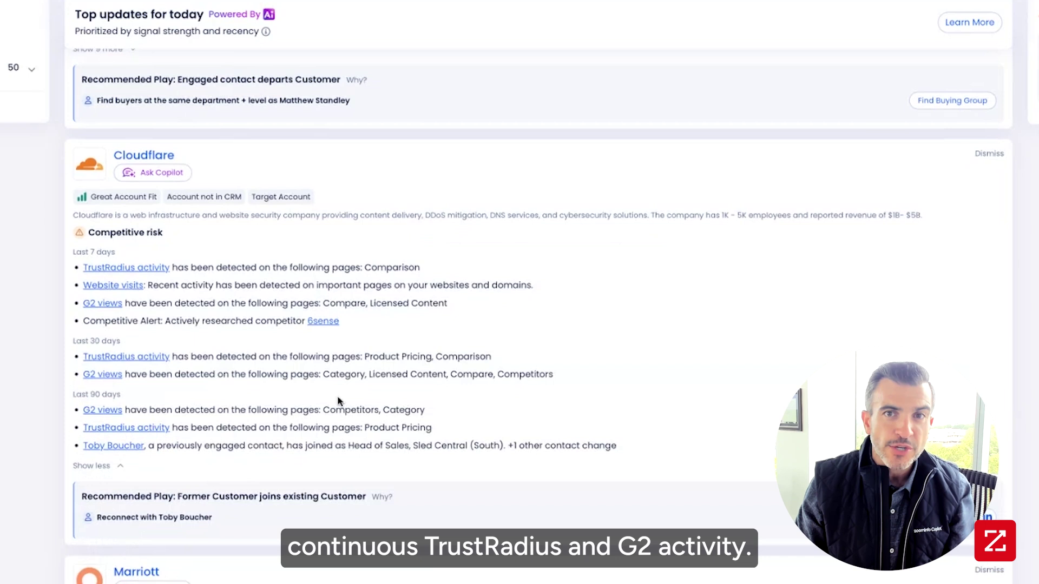
pyautogui.scroll(-2, 339, 401)
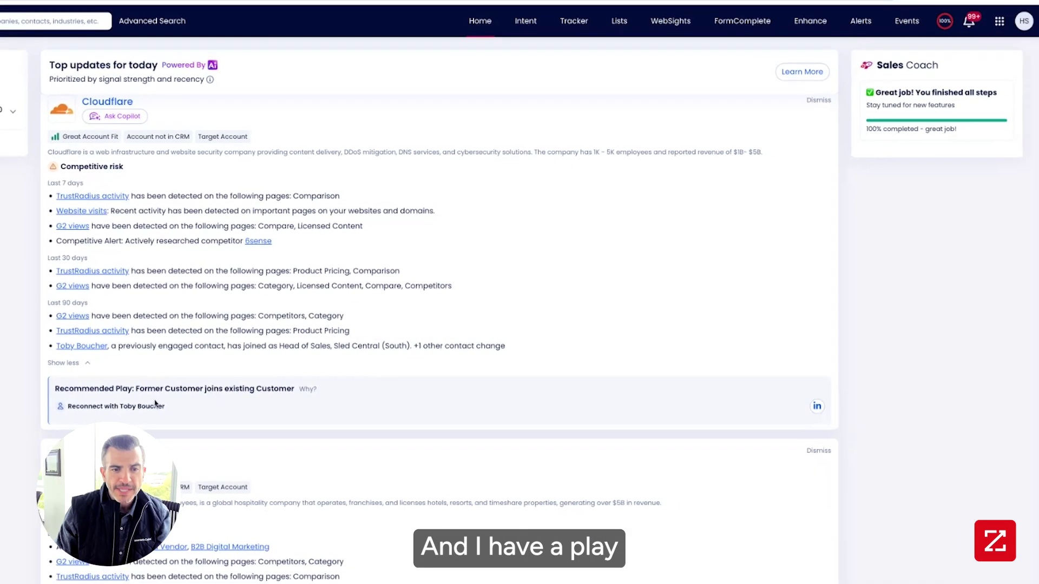
# Draft an AI email to the new Head of Sales, adding context that we worked together at Trellix.
pyautogui.click(93, 352)
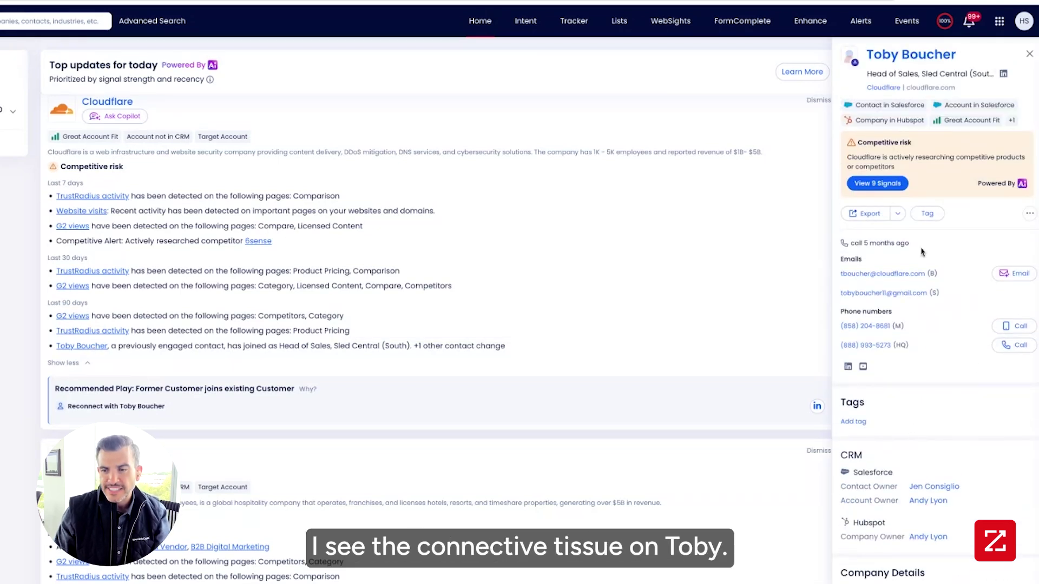
pyautogui.click(1013, 273)
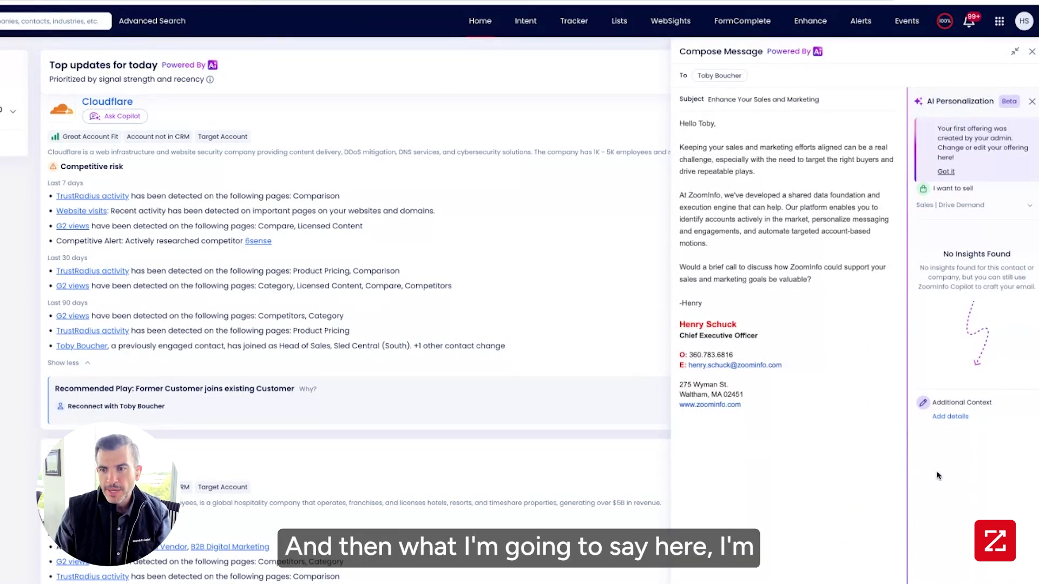
pyautogui.click(951, 417)
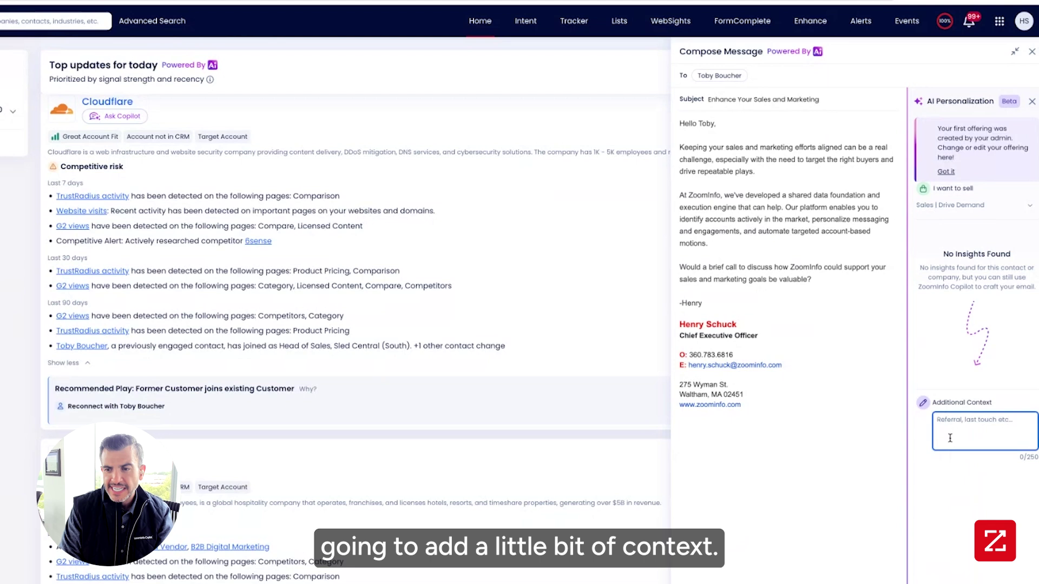
pyautogui.write('mention that we work')
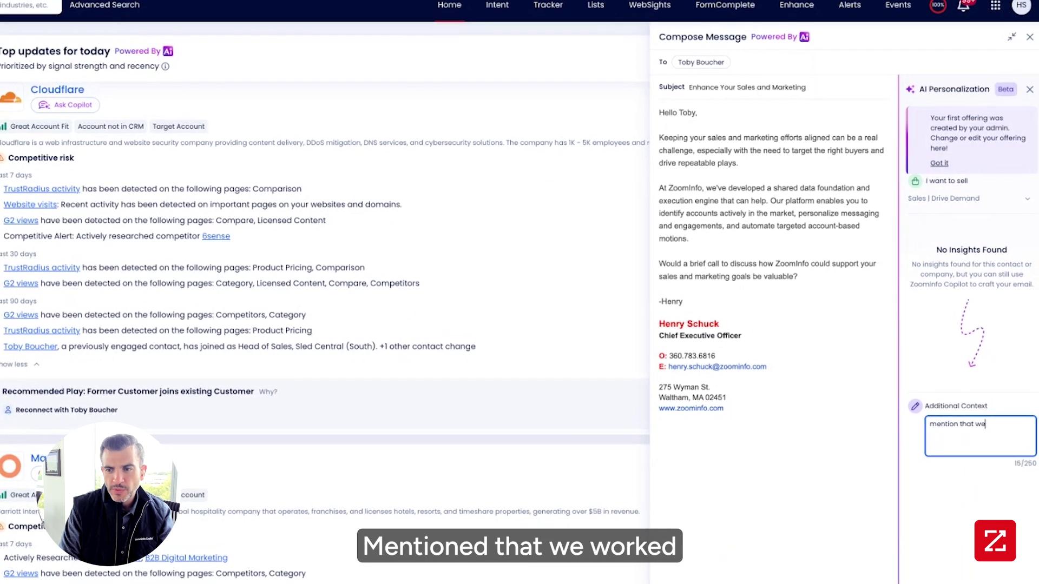
pyautogui.write('ed together at Tre')
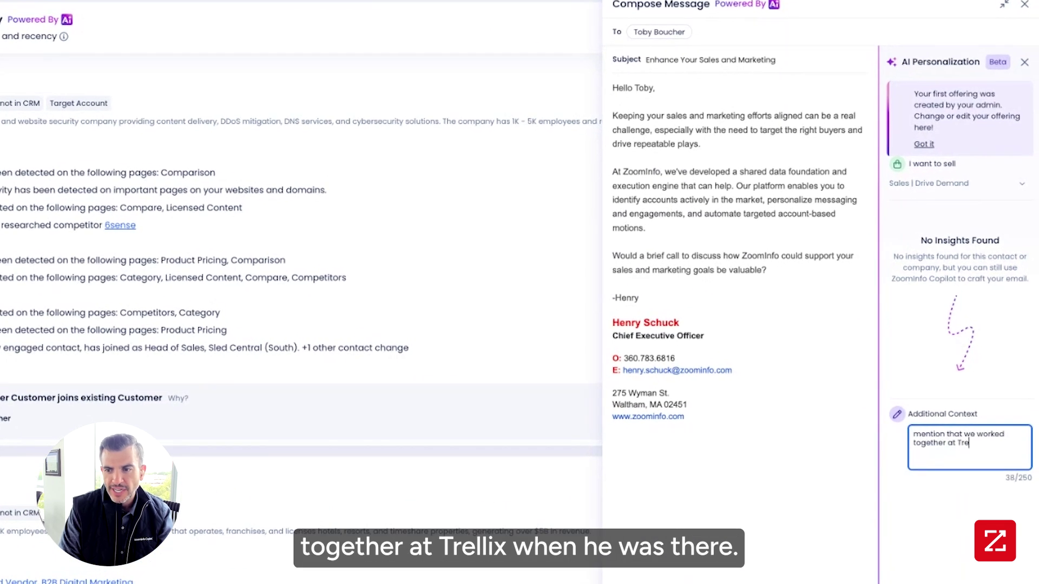
pyautogui.write('llix when he was there.')
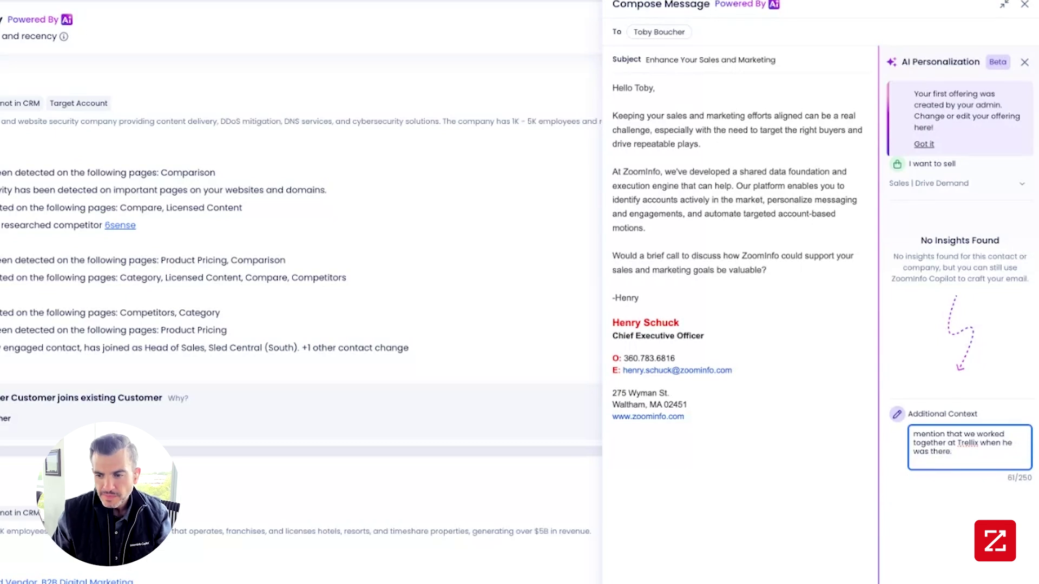
pyautogui.press('Return')
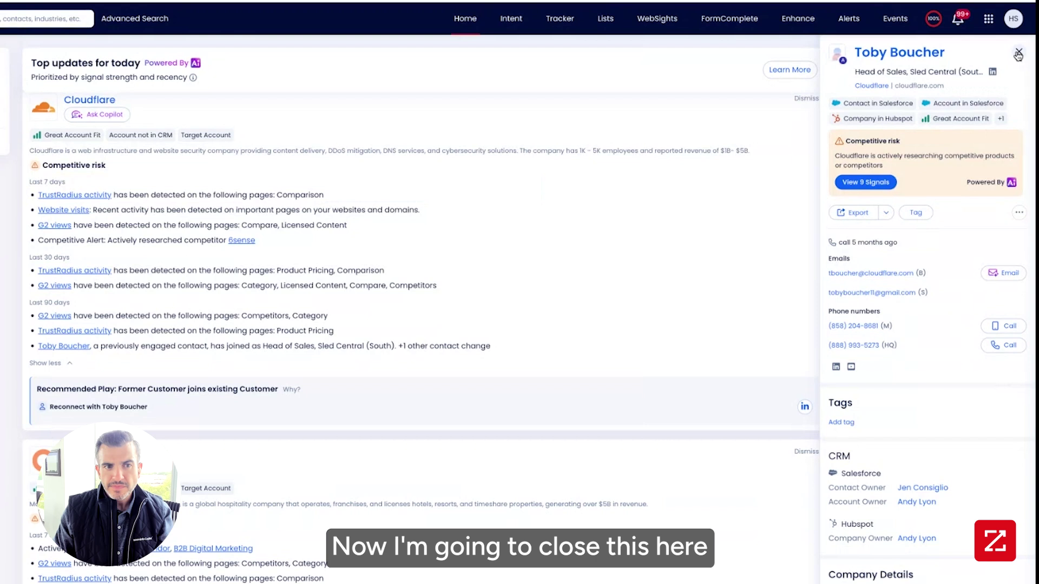
# Close the contact panel and open Cloudflare's full company profile on Account AI with Copilot Chat.
pyautogui.click(1018, 54)
pyautogui.scroll(1, 145, 134)
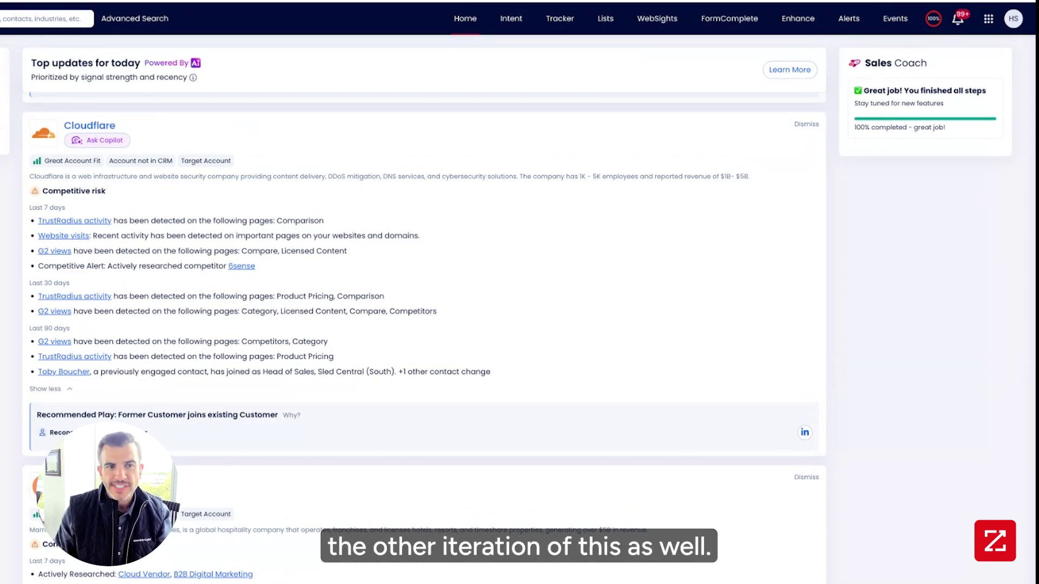
pyautogui.click(99, 125)
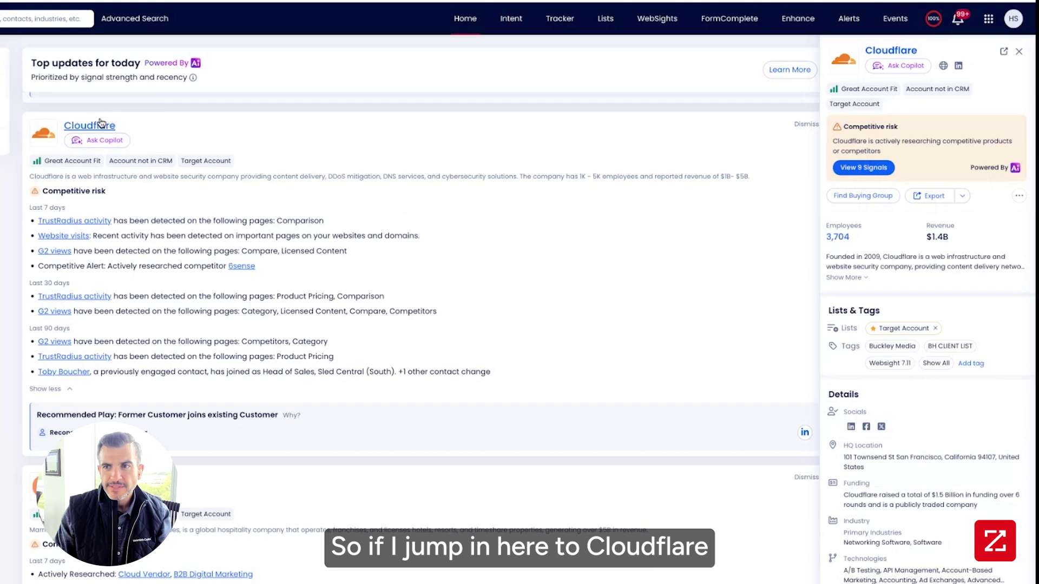
pyautogui.click(906, 49)
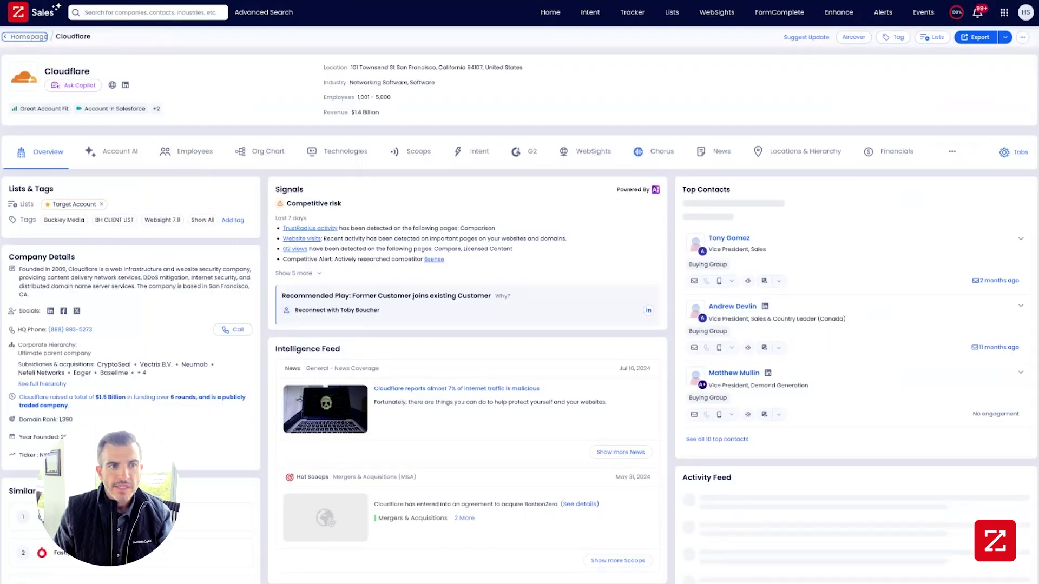
pyautogui.click(73, 85)
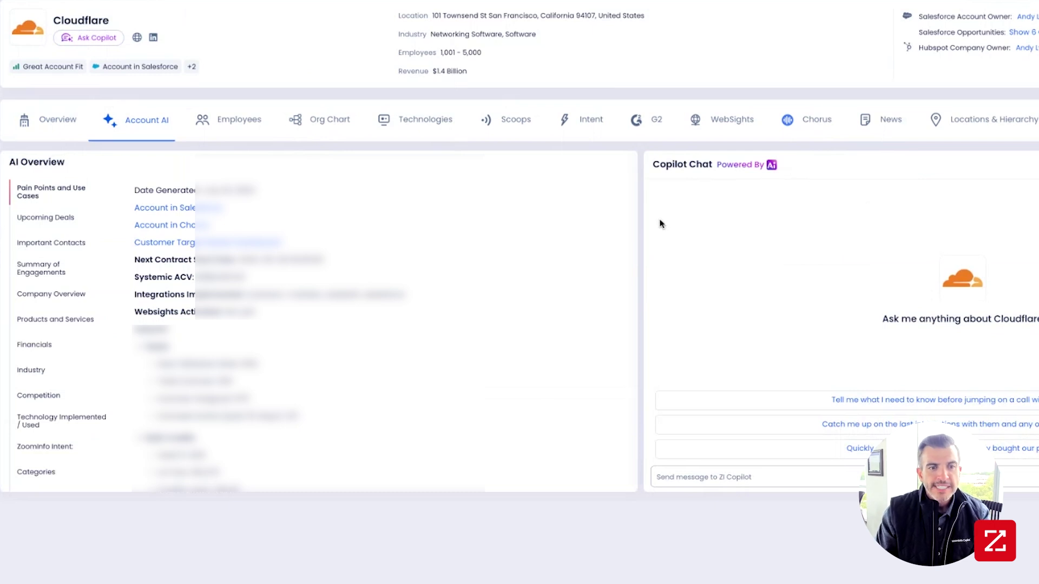
pyautogui.scroll(-5, 627, 228)
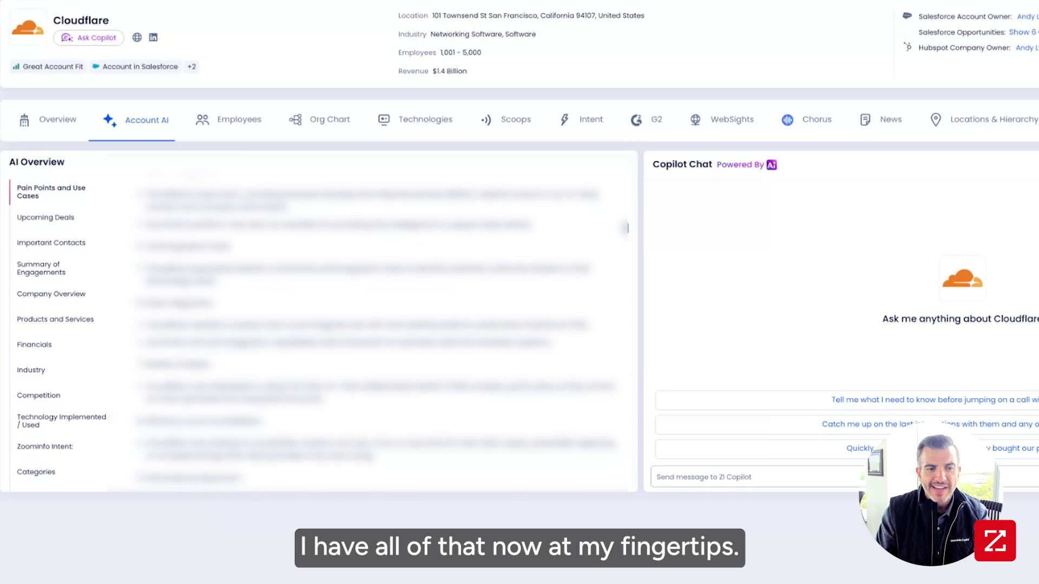
pyautogui.scroll(-2, 628, 228)
pyautogui.scroll(-3, 628, 232)
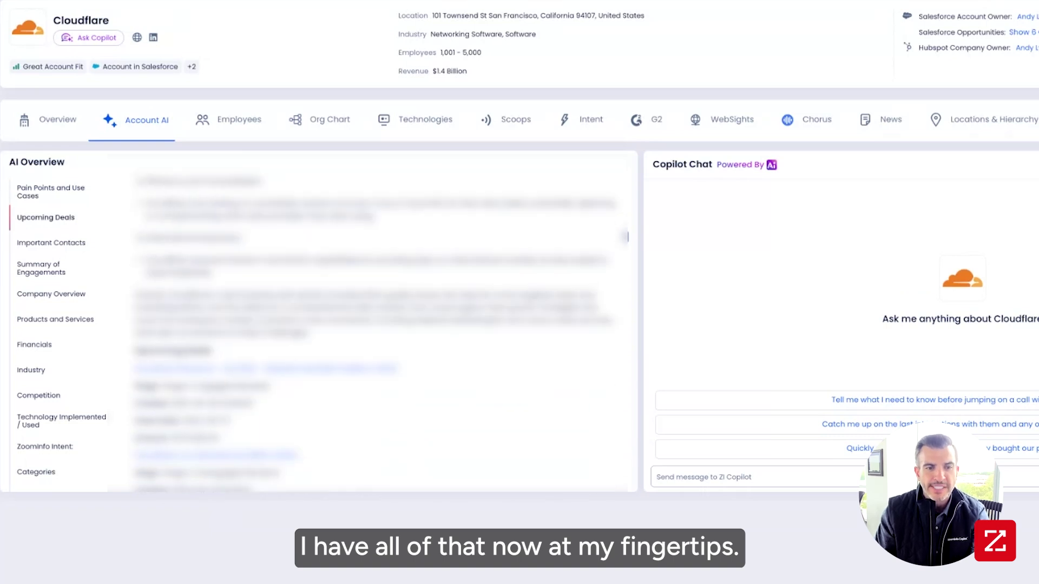
pyautogui.scroll(-5, 628, 243)
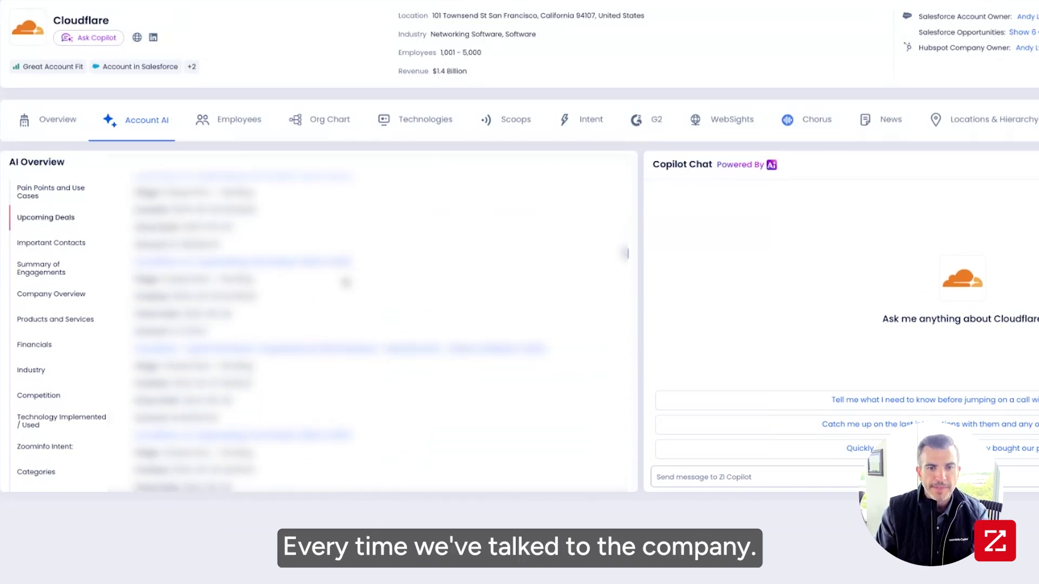
pyautogui.scroll(-3, 352, 325)
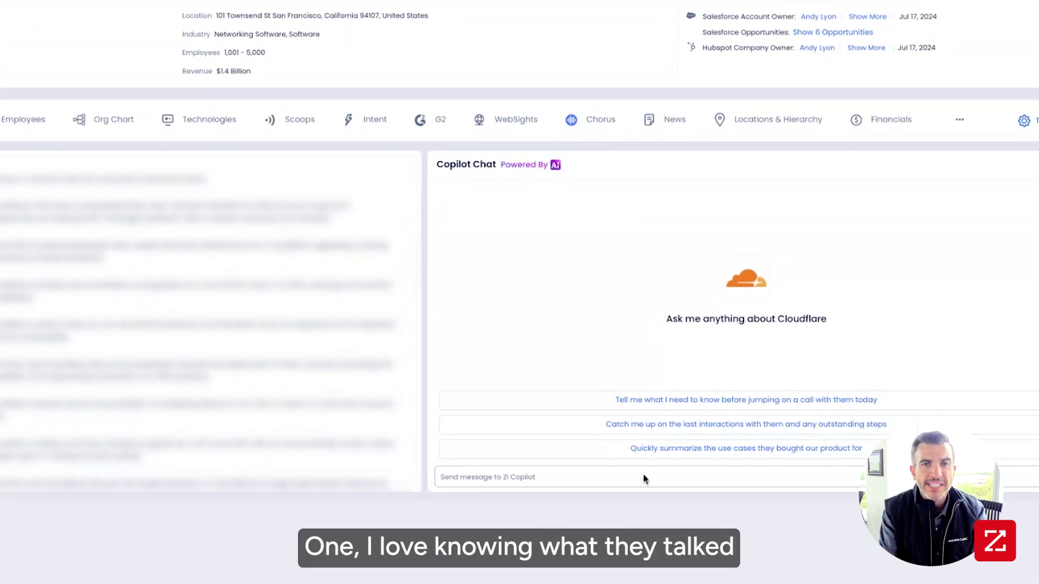
# Ask Copilot whether Cloudflare discussed go-to-market, sales or marketing on its last earnings call.
pyautogui.click(564, 483)
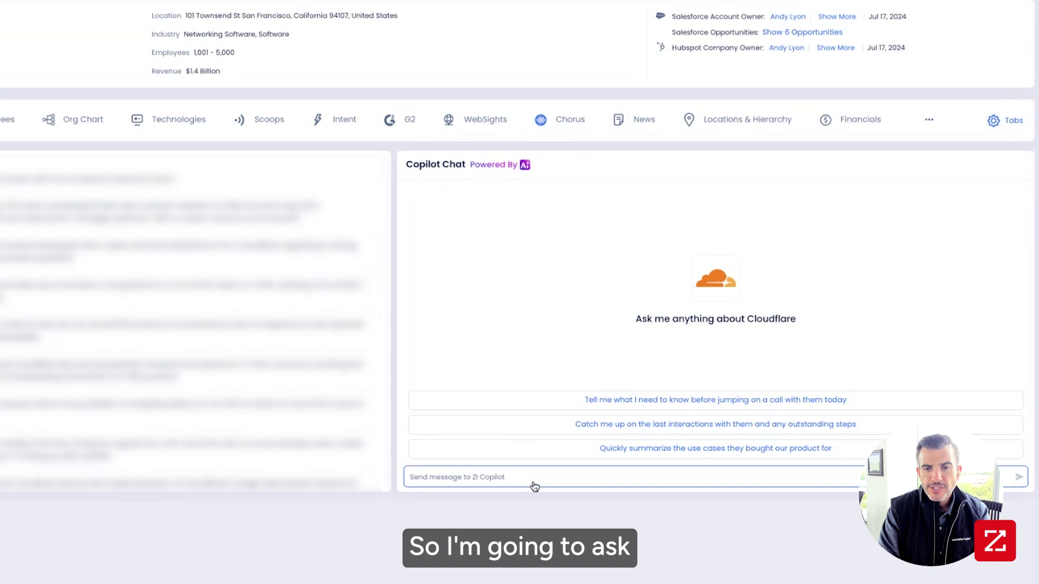
pyautogui.write('did cloudflare ')
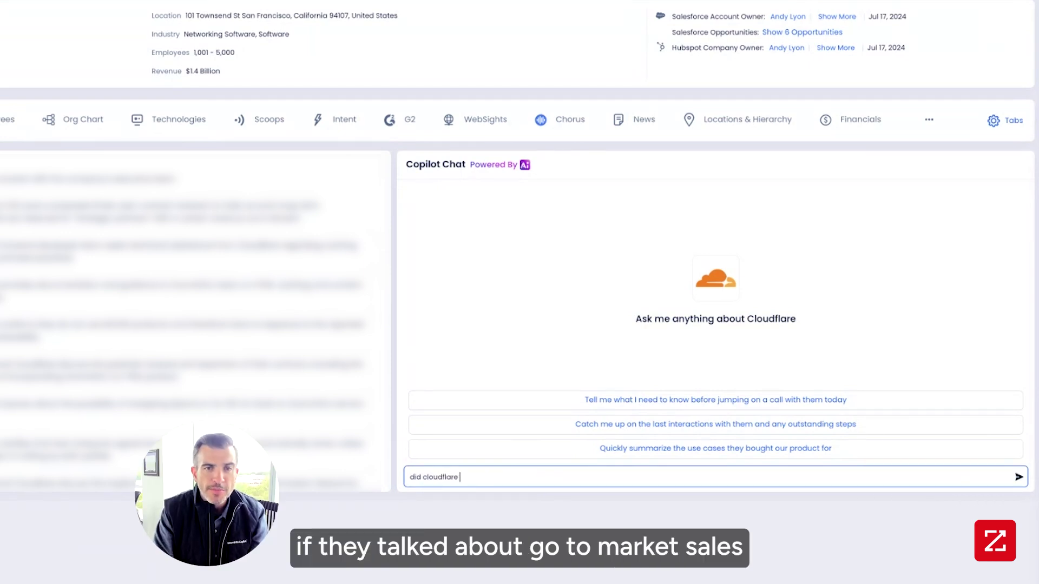
pyautogui.write('talk about Go to market, sales ')
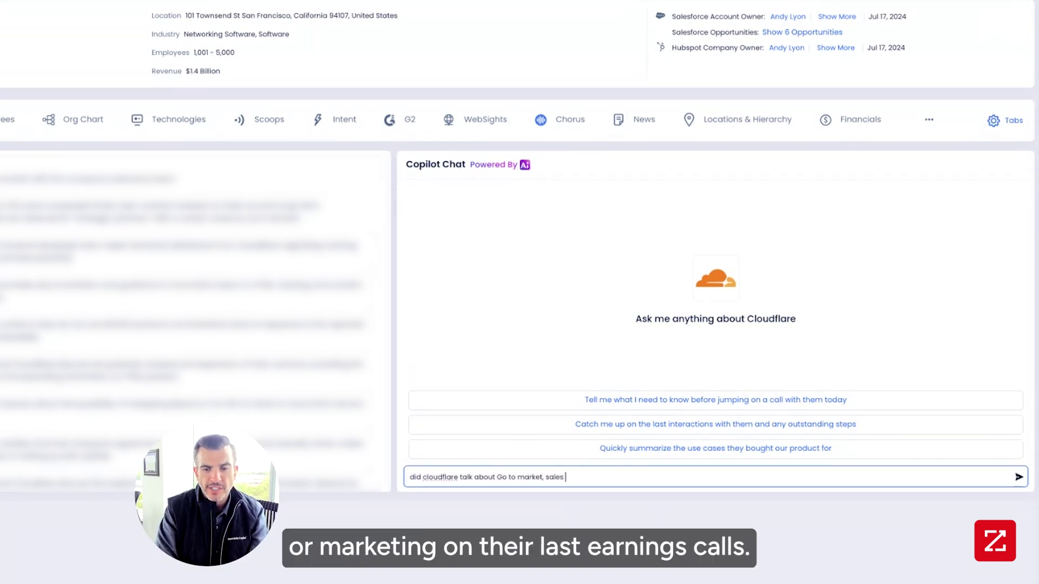
pyautogui.write('or marketing on their last earnings call - and what did they say?')
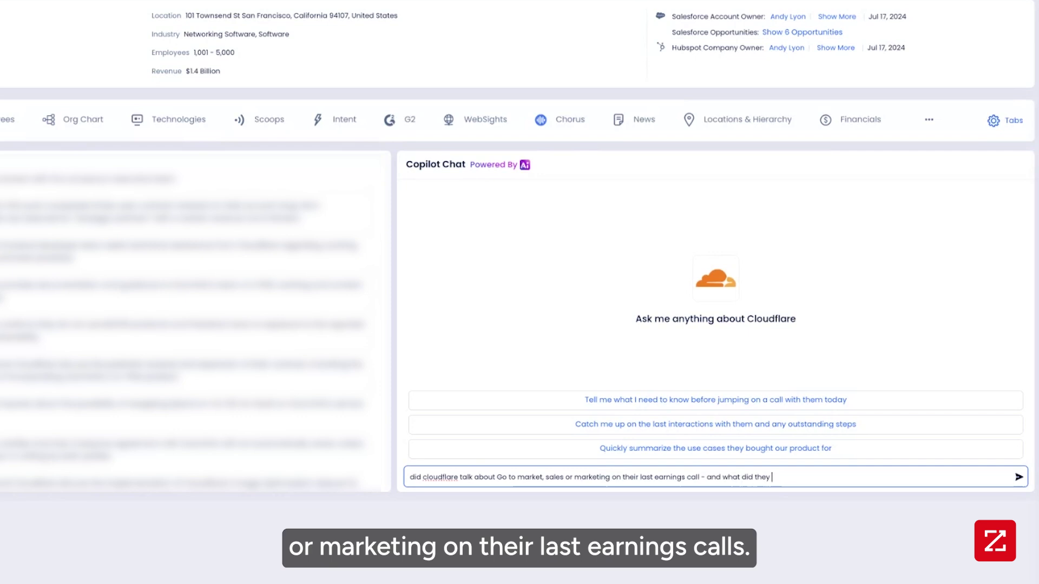
pyautogui.press('Return')
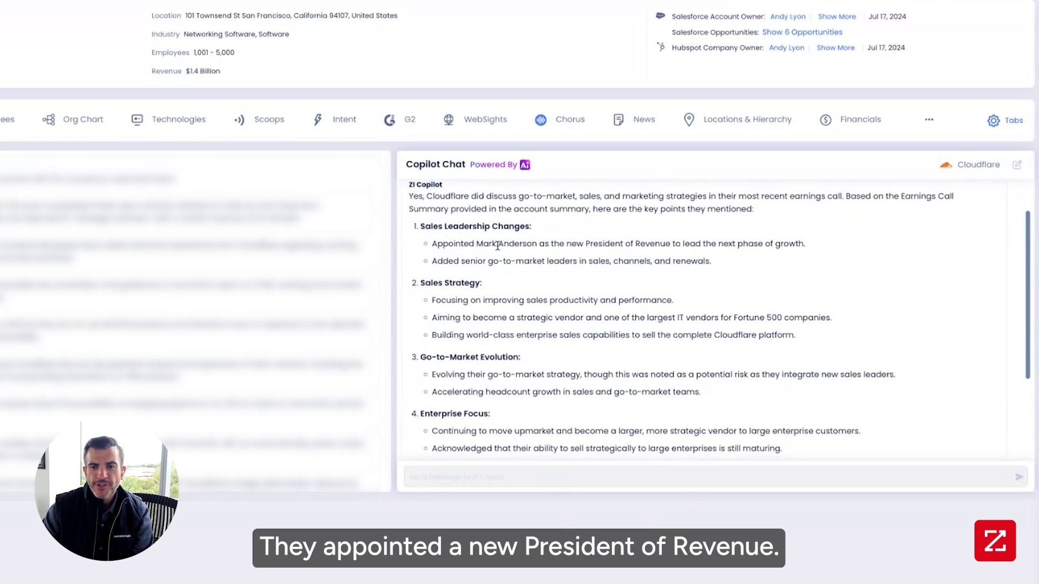
# Highlight the President of Revenue hire, new GTM leaders, sales productivity, Fortune 500 vendor goal and enterprise sales points.
pyautogui.moveTo(496, 244); pyautogui.dragTo(410, 194)
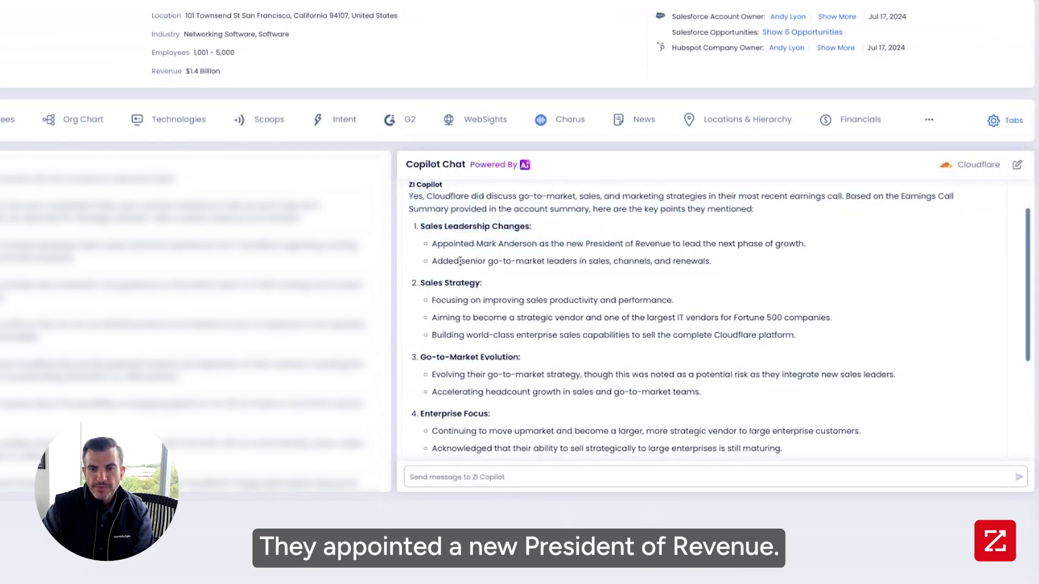
pyautogui.moveTo(460, 261); pyautogui.dragTo(712, 262)
pyautogui.click(622, 274)
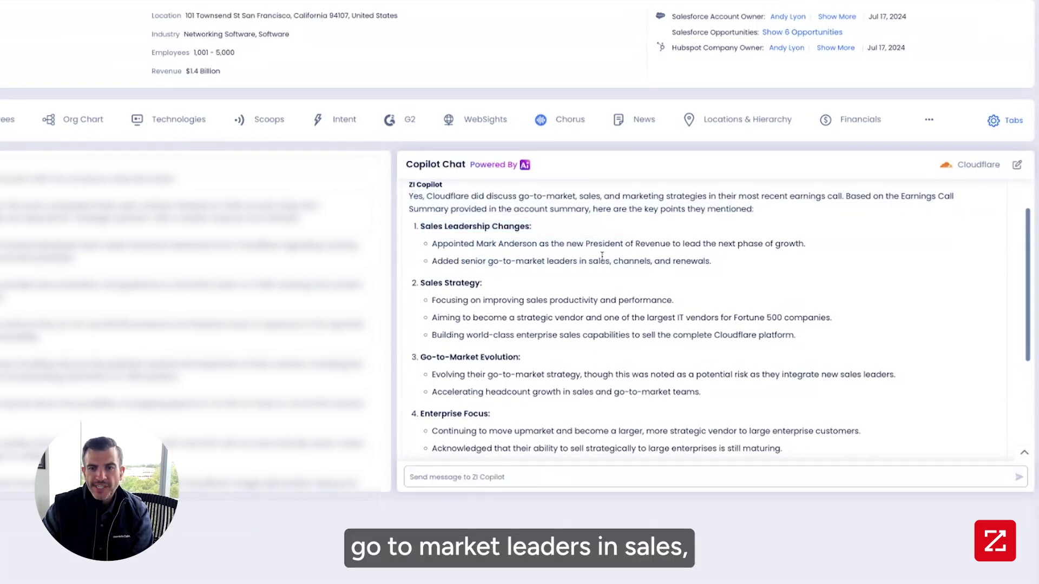
pyautogui.scroll(-2, 589, 304)
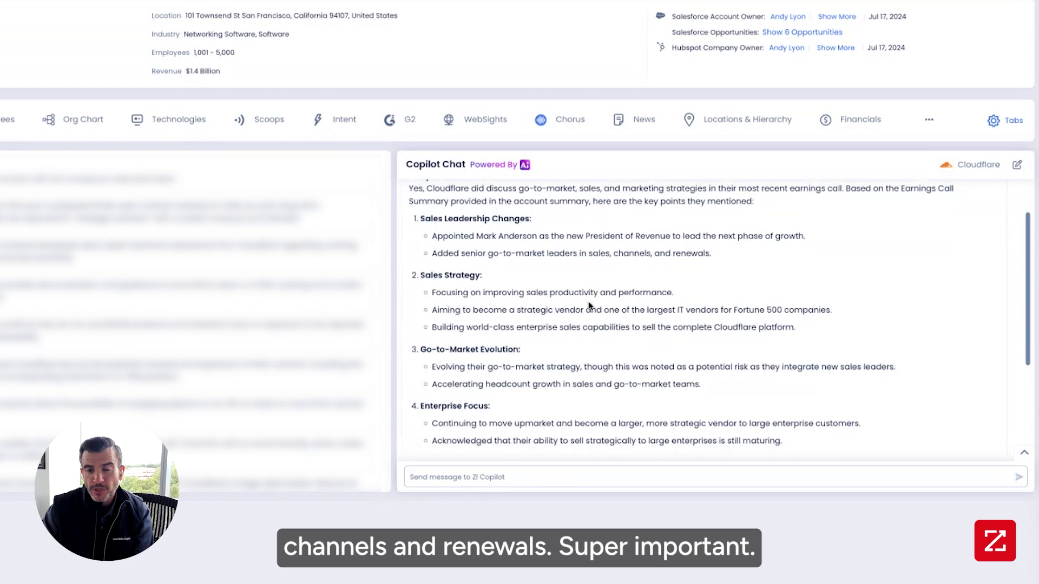
pyautogui.moveTo(477, 233); pyautogui.dragTo(674, 233)
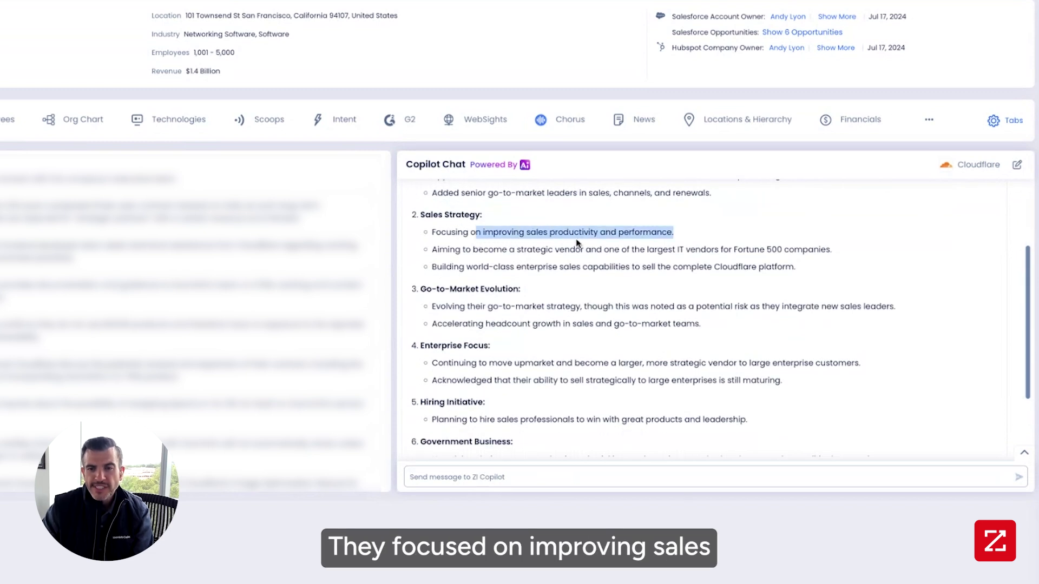
pyautogui.click(533, 259)
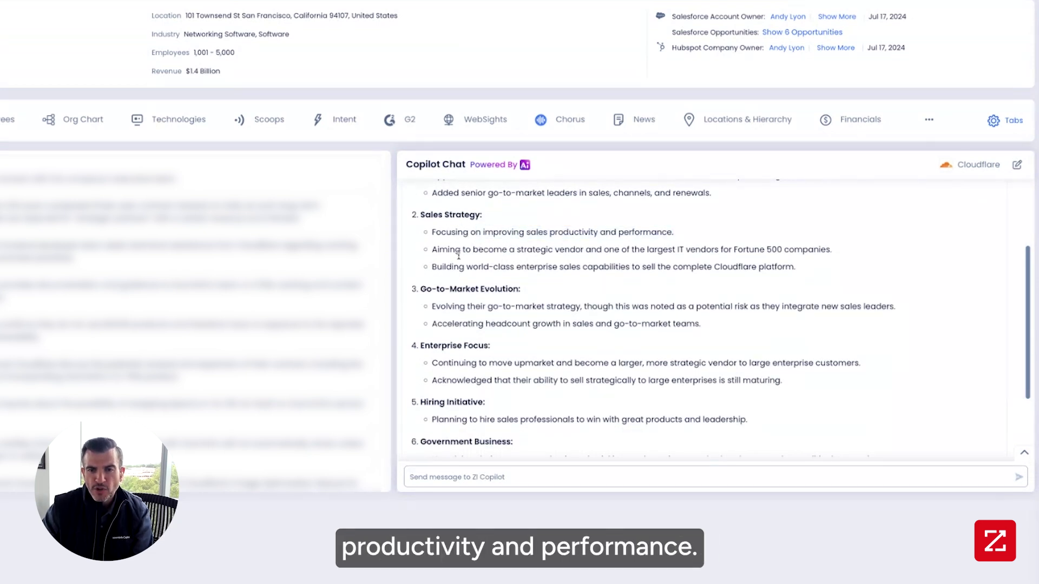
pyautogui.moveTo(461, 254); pyautogui.dragTo(831, 251)
pyautogui.click(616, 260)
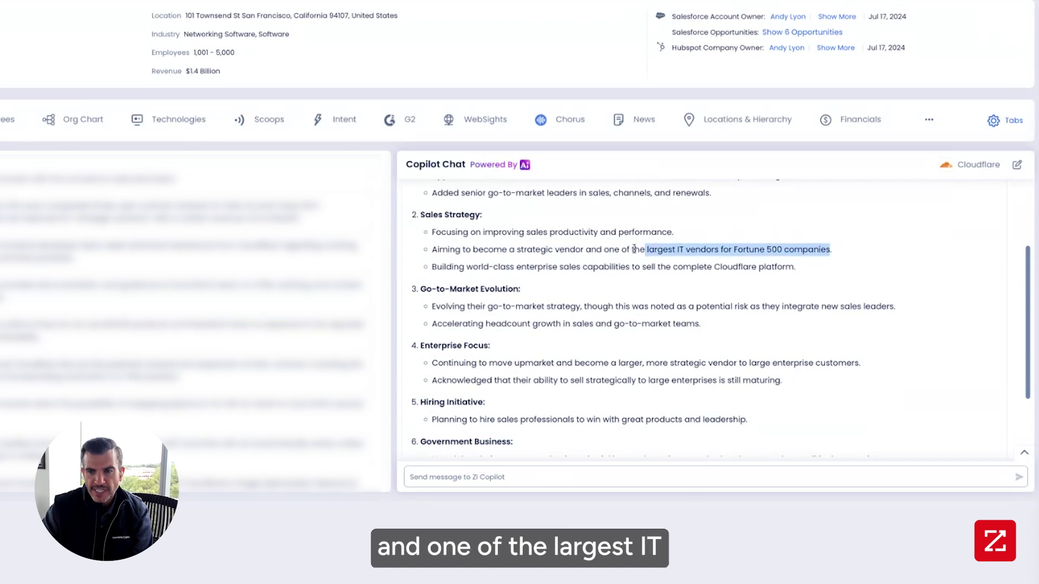
pyautogui.click(789, 253)
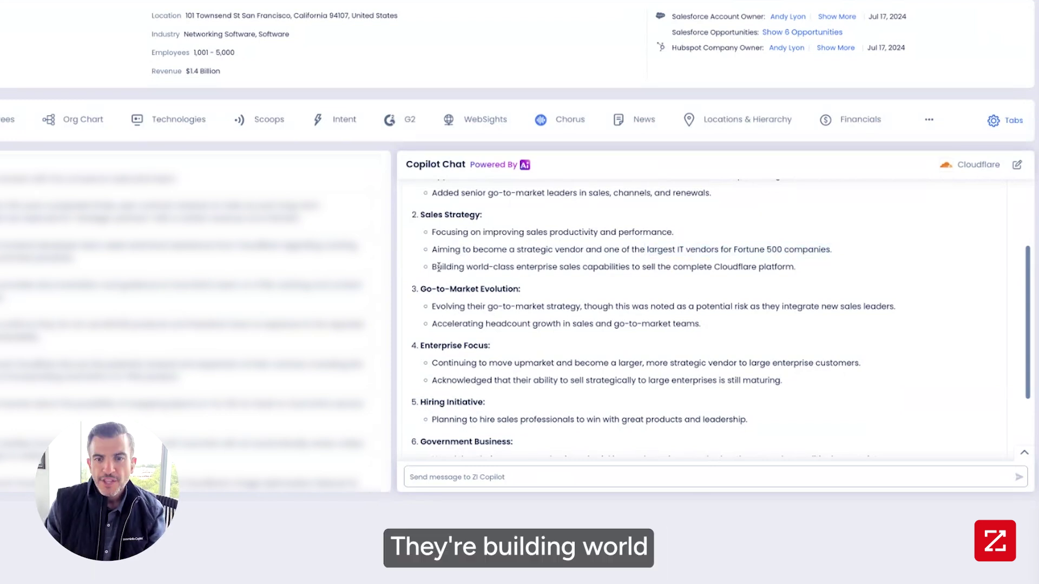
pyautogui.moveTo(582, 267); pyautogui.dragTo(616, 267)
pyautogui.click(796, 271)
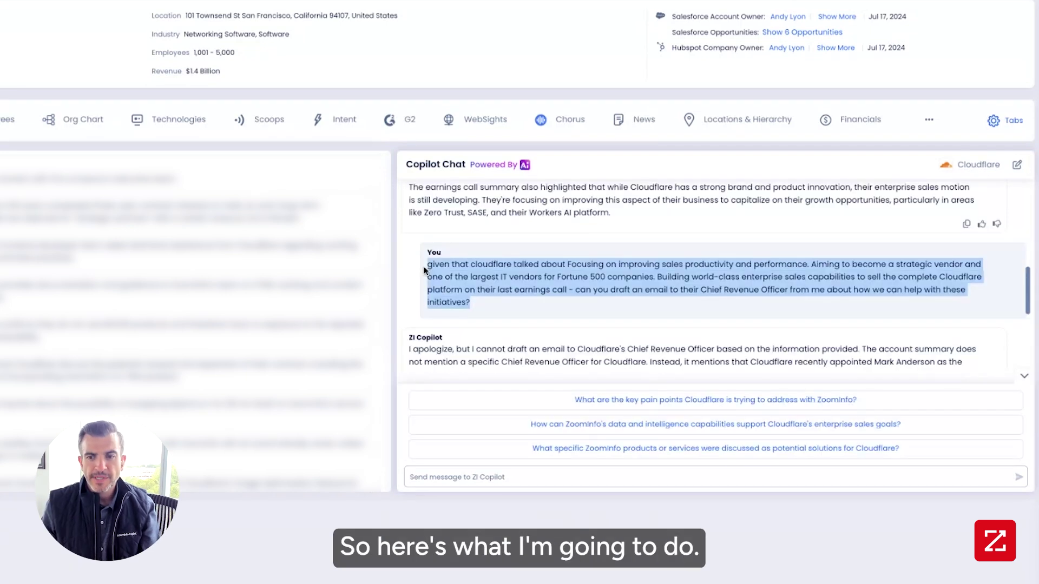
# Scroll back up and mark the three Sales Strategy initiatives in Copilot's answer.
pyautogui.scroll(3, 464, 329)
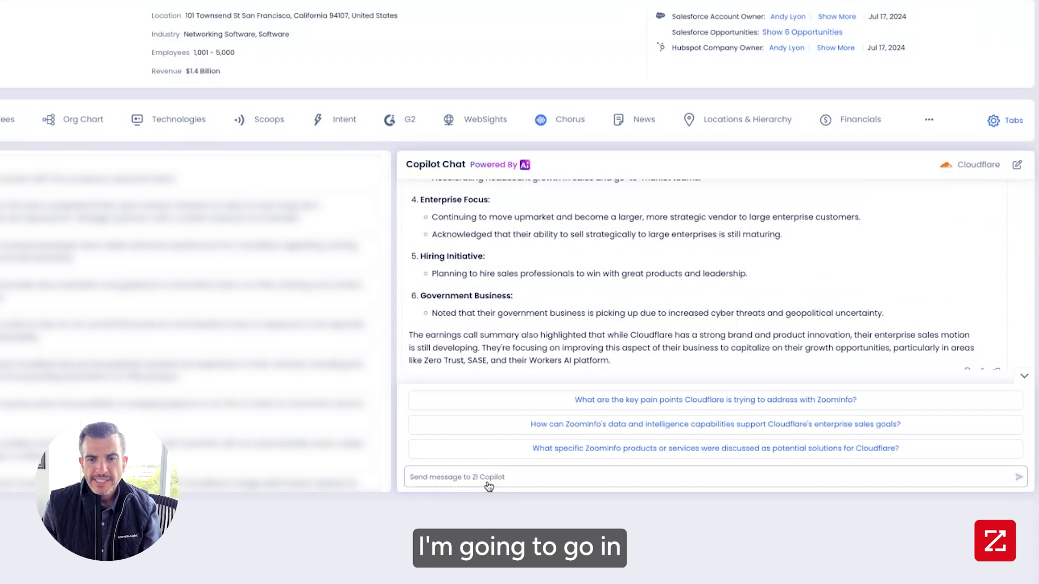
pyautogui.scroll(5, 459, 314)
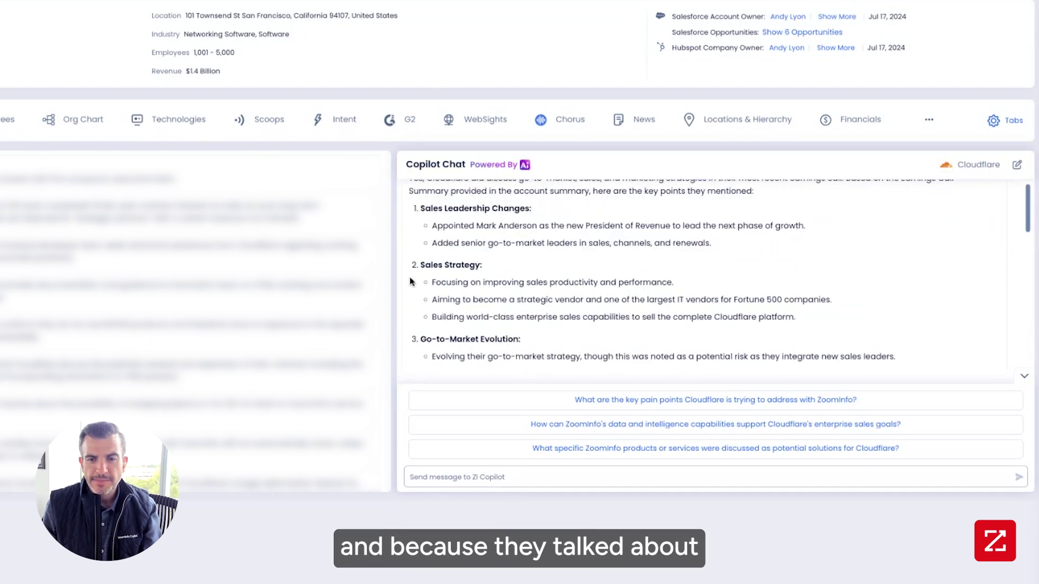
pyautogui.moveTo(421, 265); pyautogui.dragTo(795, 317)
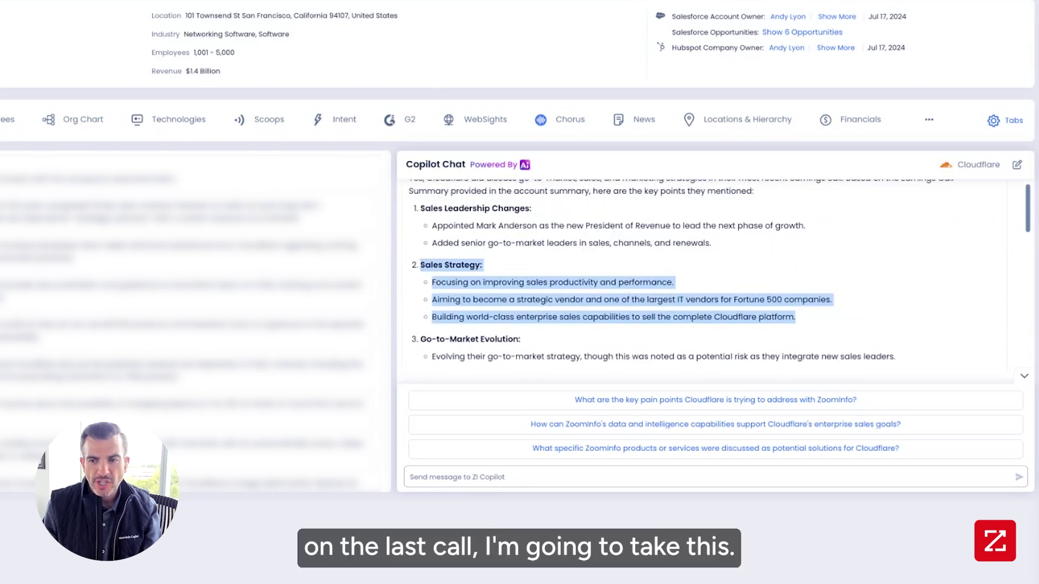
pyautogui.click(538, 481)
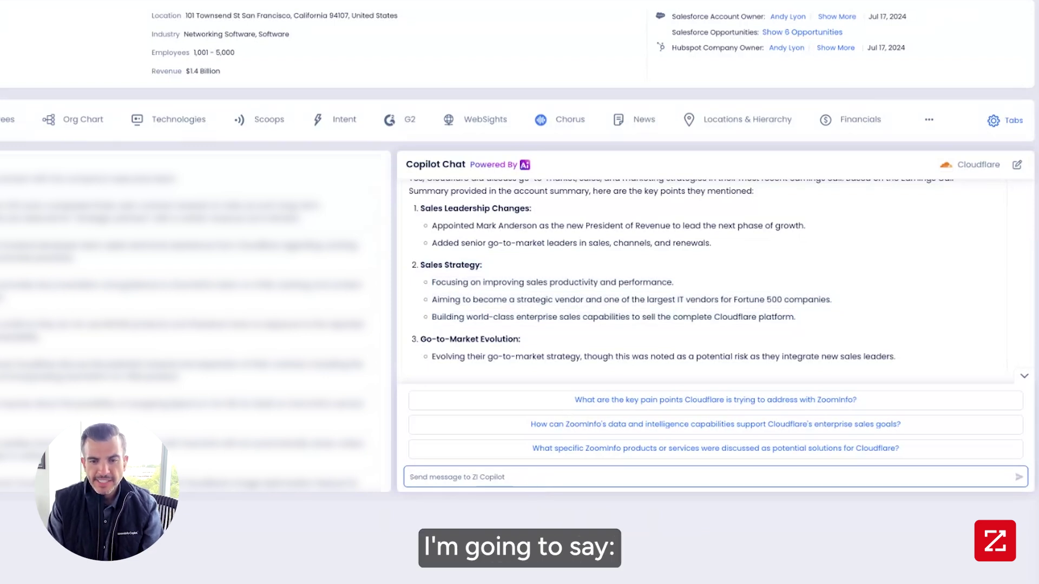
# Request an email to Cloudflare's new President of Revenue on how ZoomInfo can help with the initiatives.
pyautogui.write('Draft me an email to Mark An')
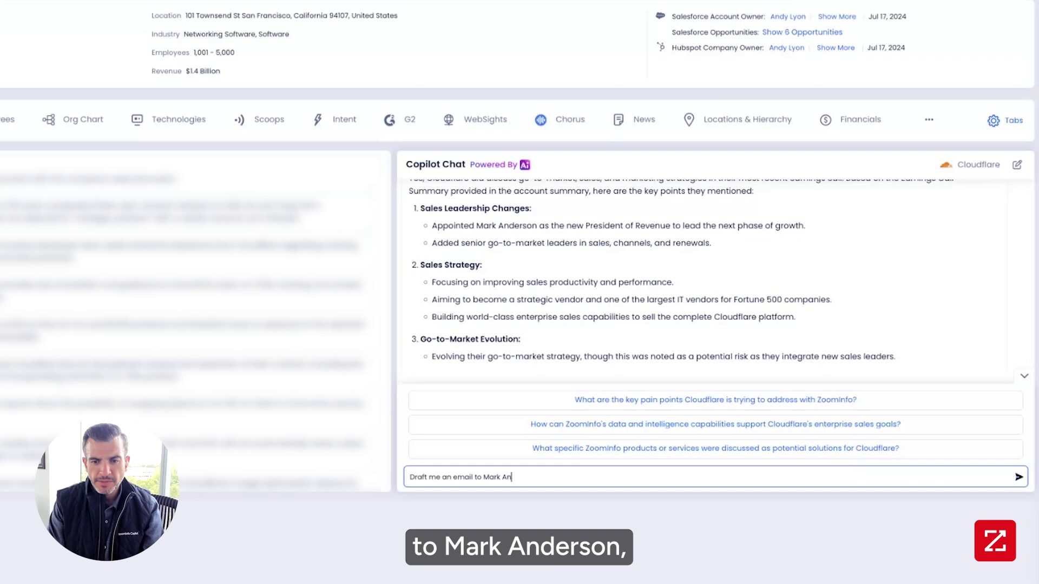
pyautogui.write('derson the new President')
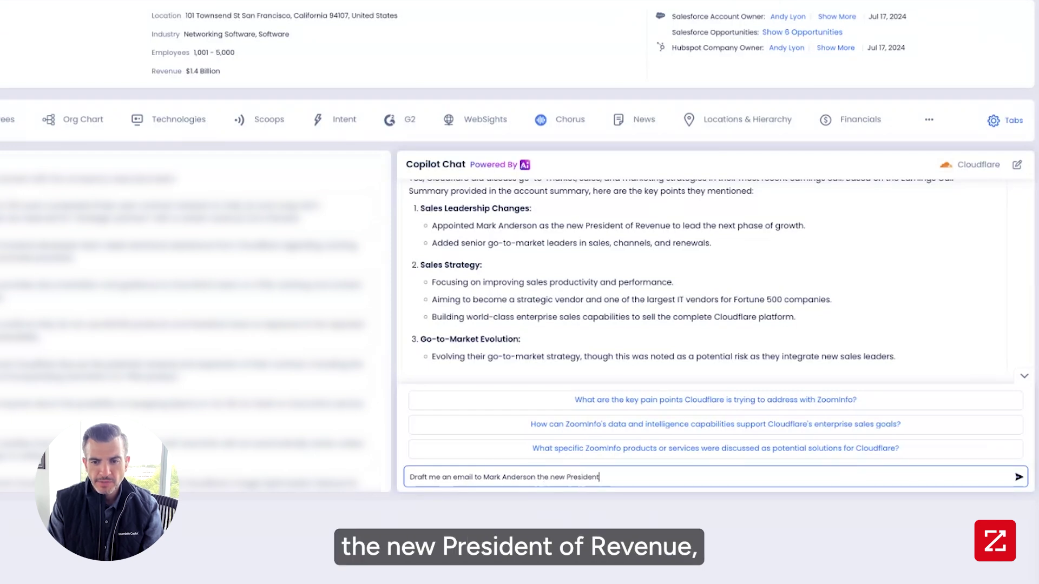
pyautogui.write(' of Revenue ')
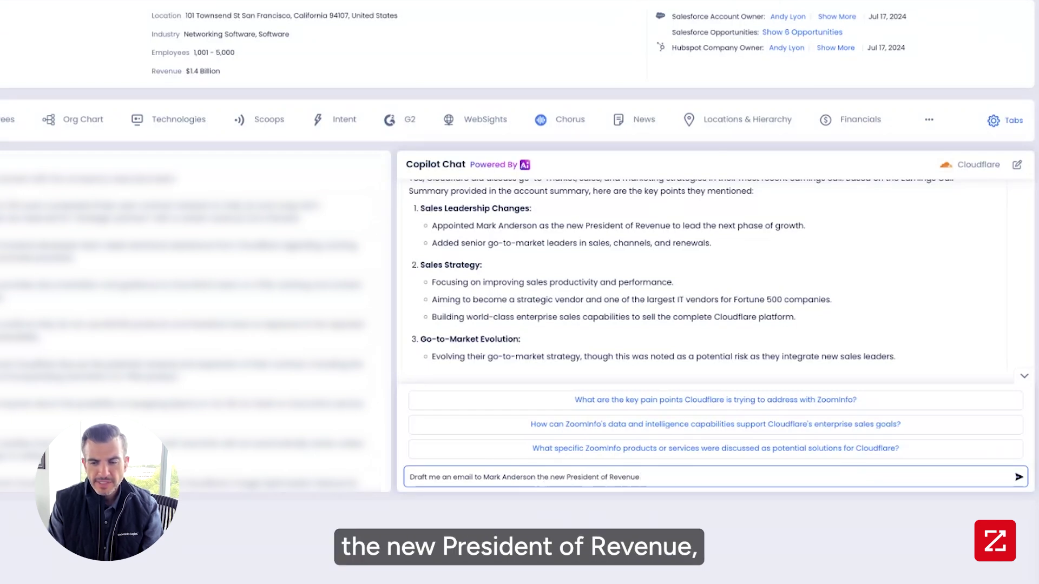
pyautogui.write('about how ZoomInfo')
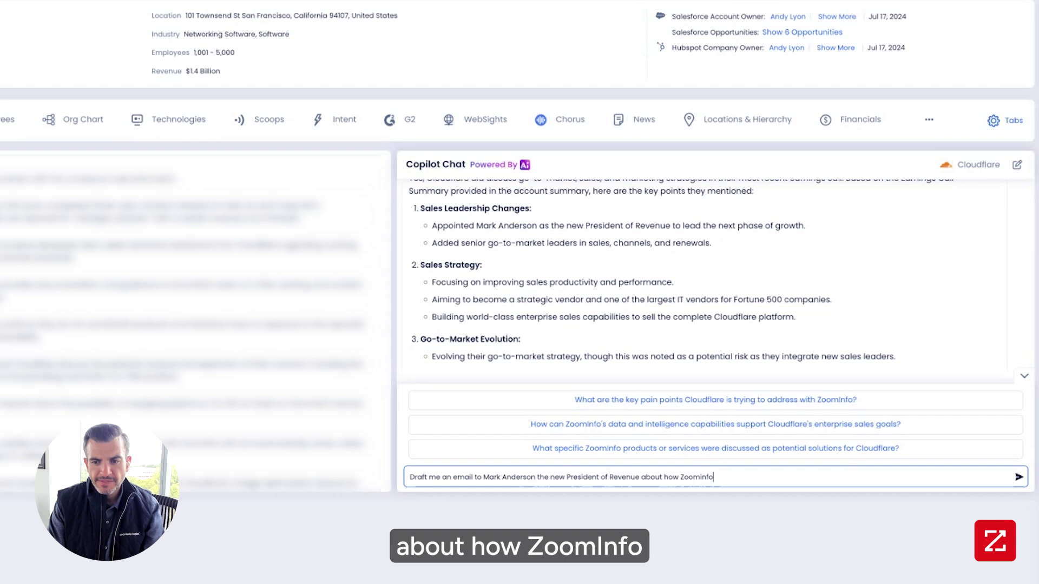
pyautogui.write(' can help Cloudfl')
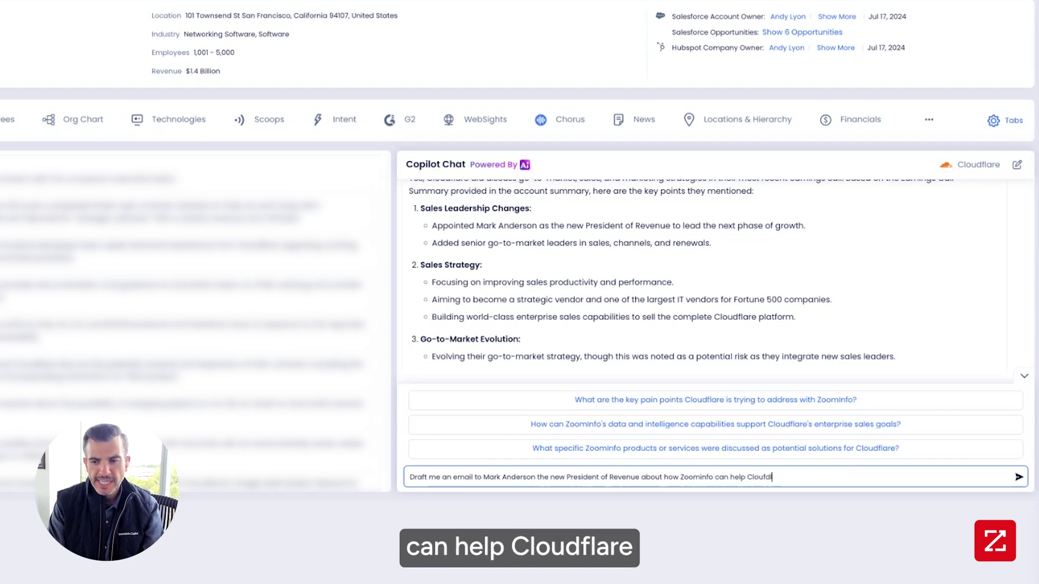
pyautogui.write('are wi')
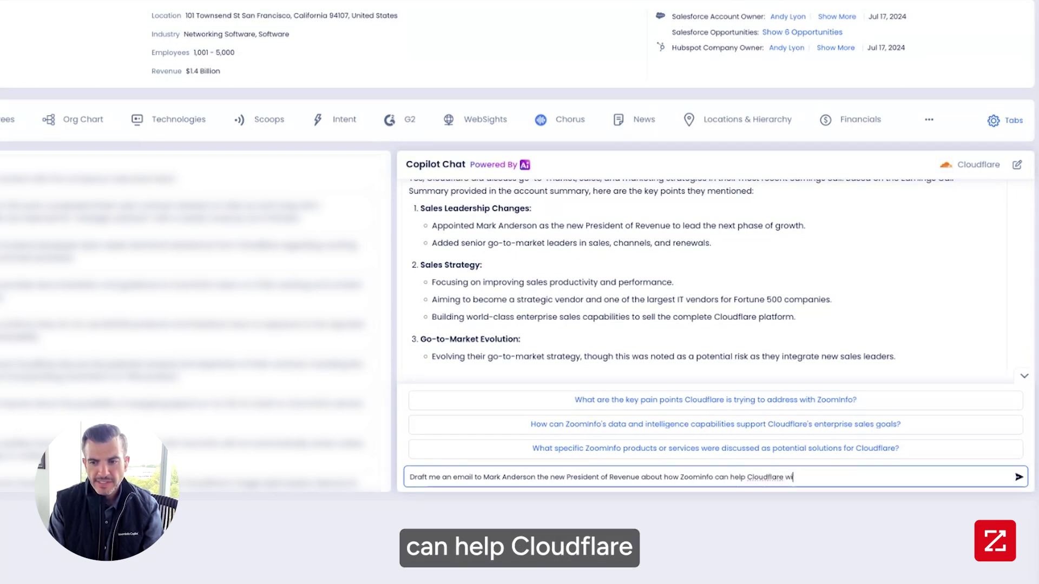
pyautogui.write('th the following ')
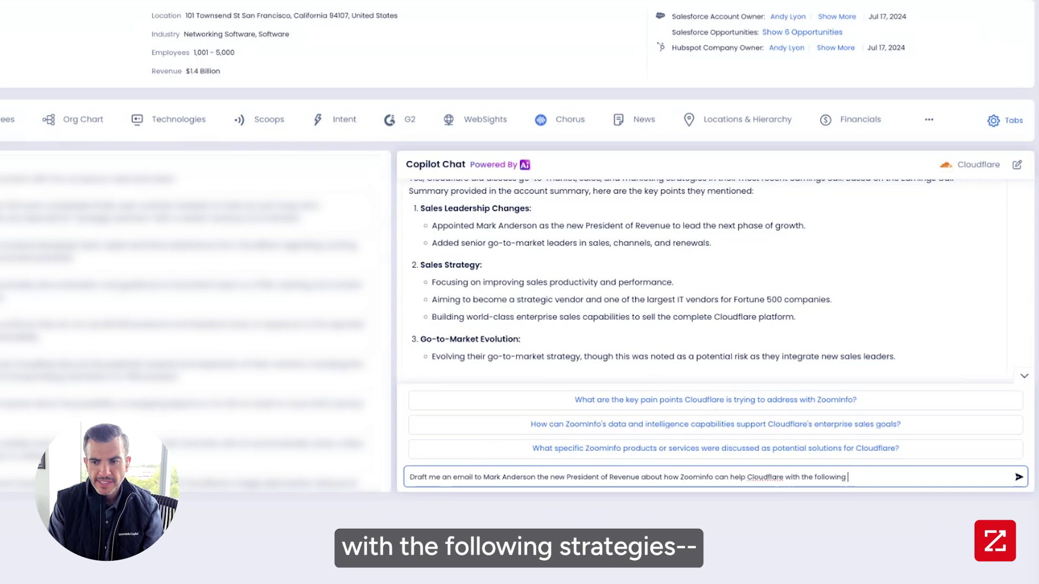
pyautogui.write('strate')
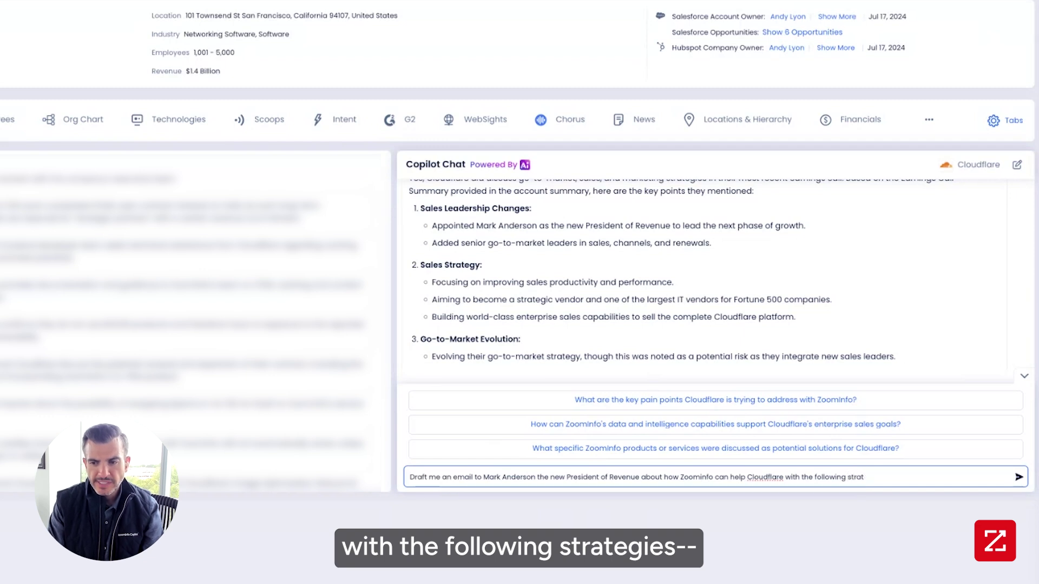
pyautogui.press('BackSpace')
pyautogui.press('BackSpace')
pyautogui.press('BackSpace')
pyautogui.press('BackSpace')
pyautogui.press('BackSpace')
pyautogui.press('BackSpace')
pyautogui.write('itiv')
pyautogui.press('BackSpace')
pyautogui.press('BackSpace')
pyautogui.press('BackSpace')
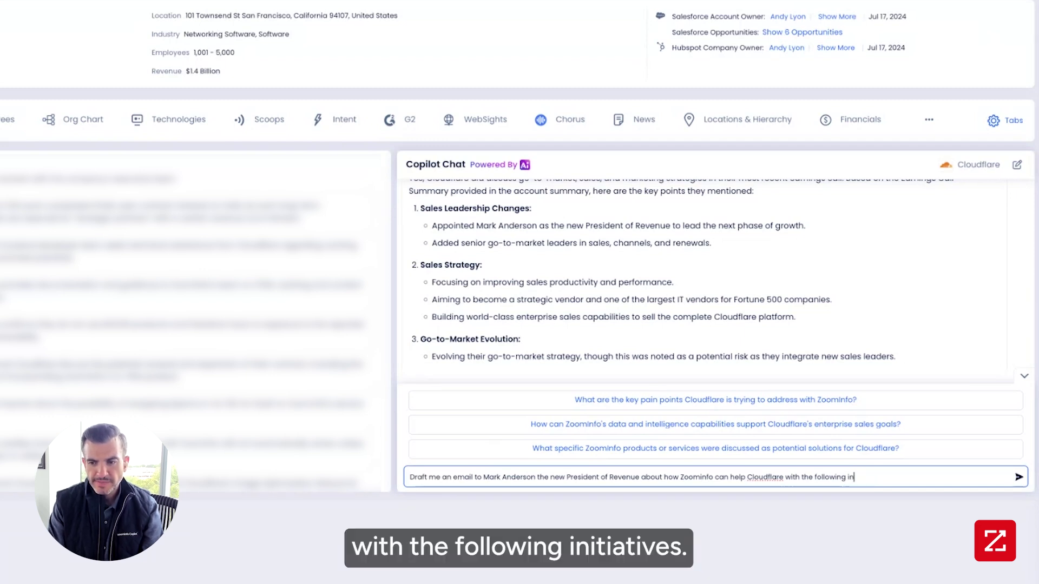
pyautogui.write('nitiatives that')
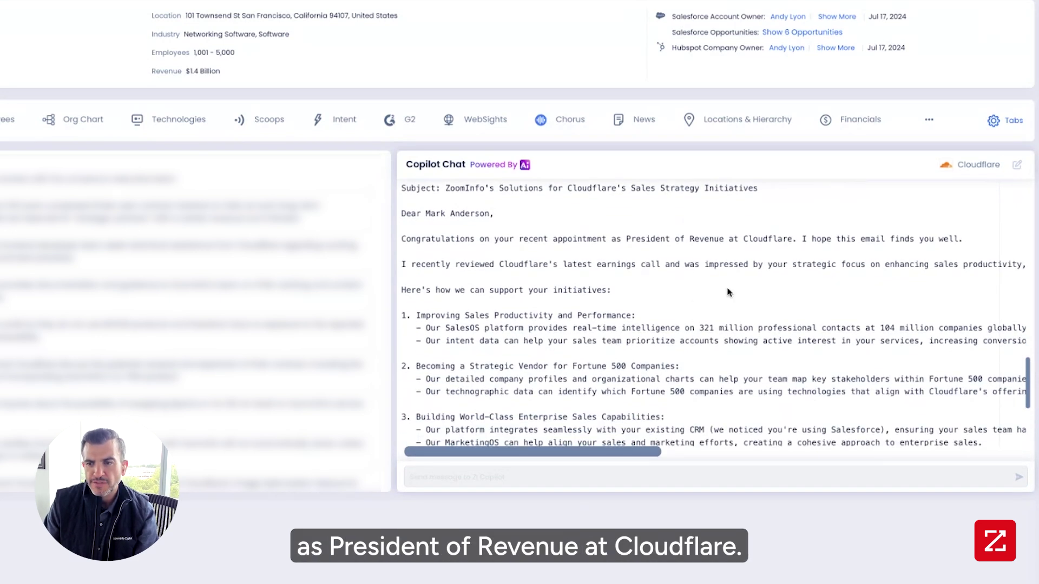
# Read through Copilot's drafted email down to its request for a brief call and placeholder sign-off.
pyautogui.moveTo(490, 244); pyautogui.dragTo(658, 270)
pyautogui.click(658, 269)
pyautogui.scroll(-3, 556, 301)
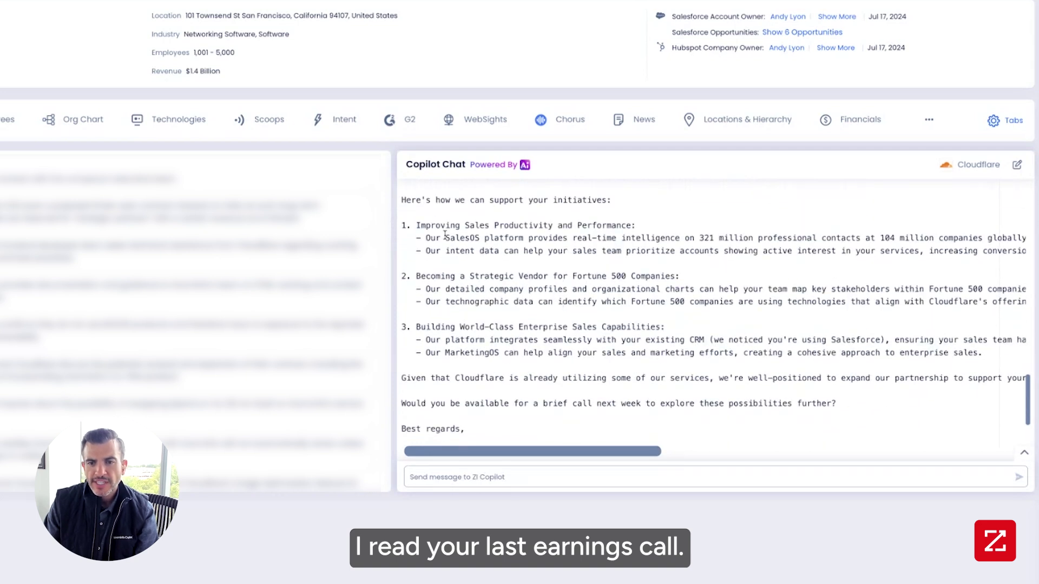
pyautogui.moveTo(587, 276); pyautogui.dragTo(603, 325)
pyautogui.click(603, 325)
pyautogui.scroll(-2, 601, 323)
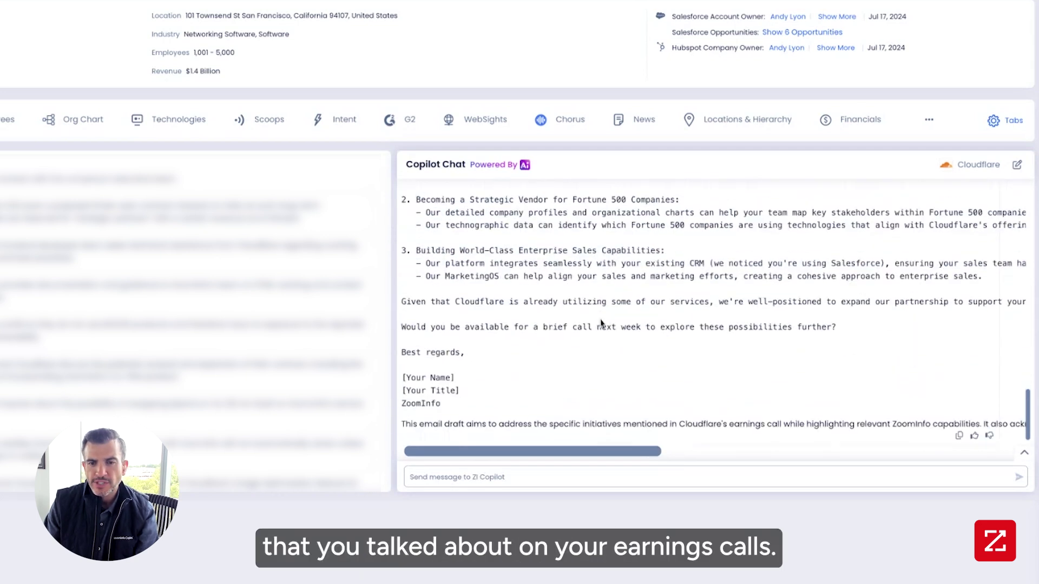
pyautogui.scroll(2, 714, 313)
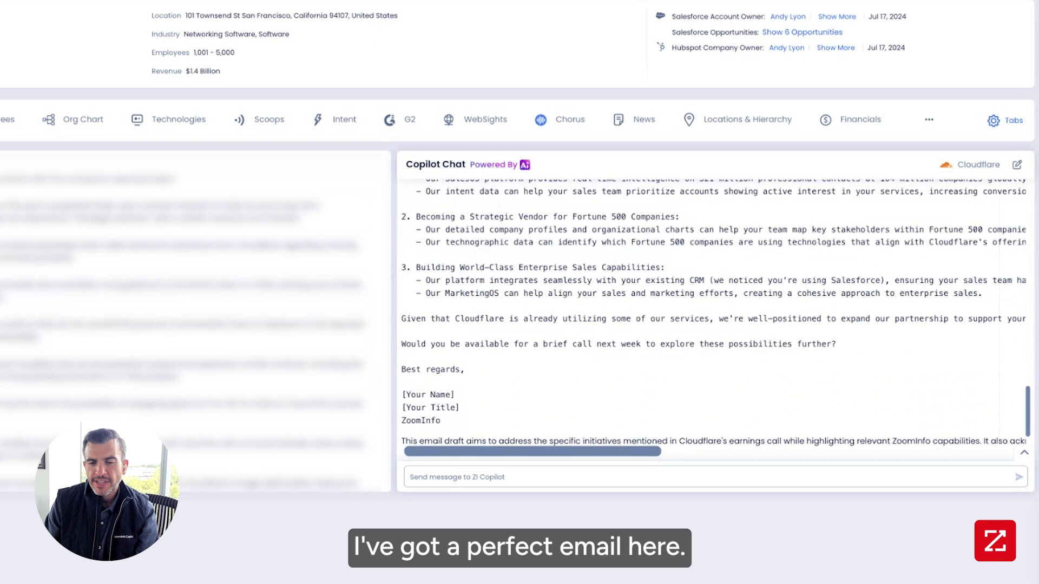
pyautogui.scroll(-2, 714, 312)
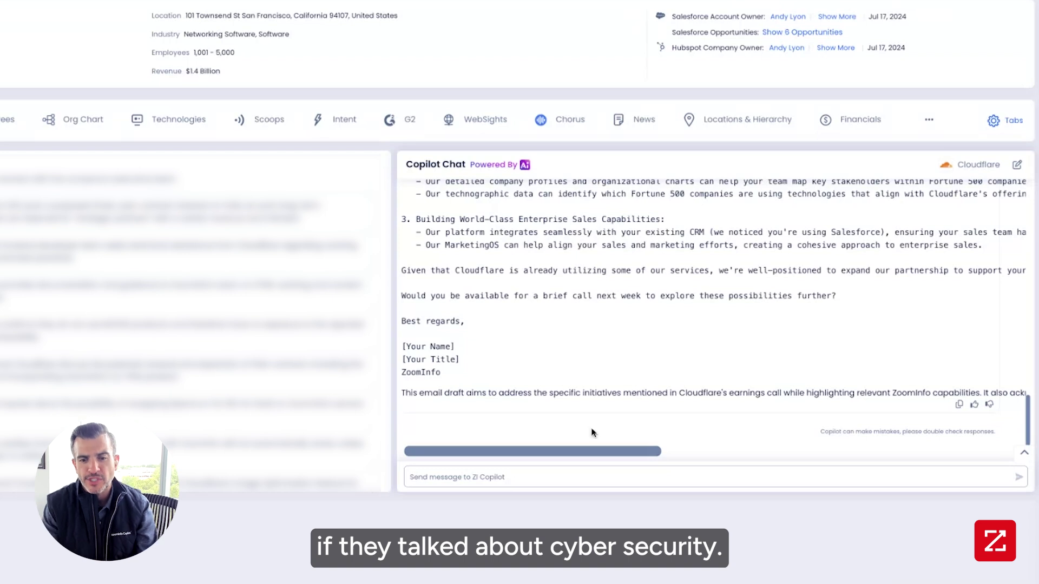
# Bring up Copilot's suggested follow-up questions on key contacts, products used and strategic goals.
pyautogui.click(581, 480)
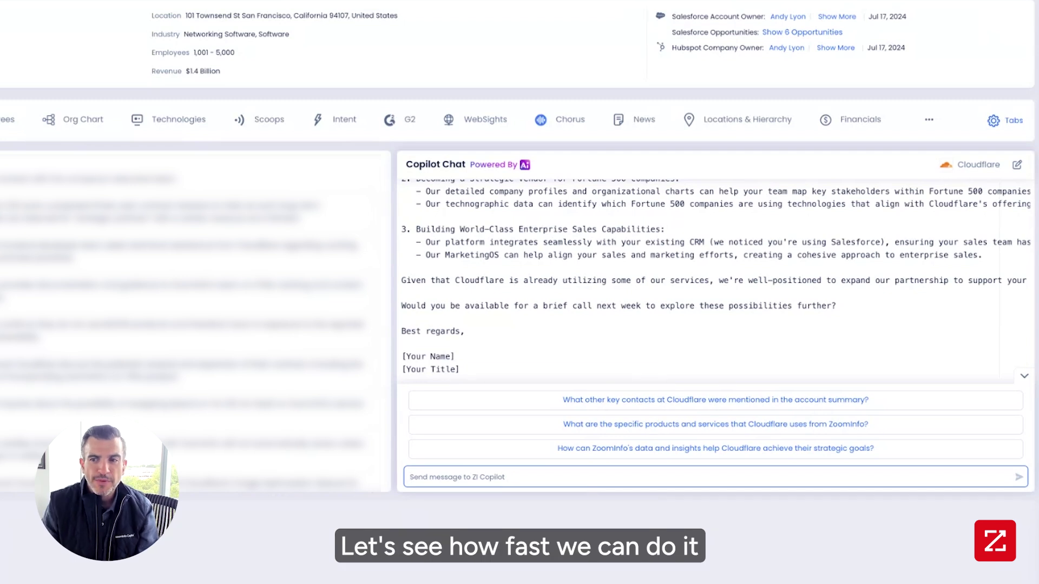
# Start a new thread and ask what ZoomInfo's CEO should know before meeting Cloudflare's sales leadership.
pyautogui.click(1018, 168)
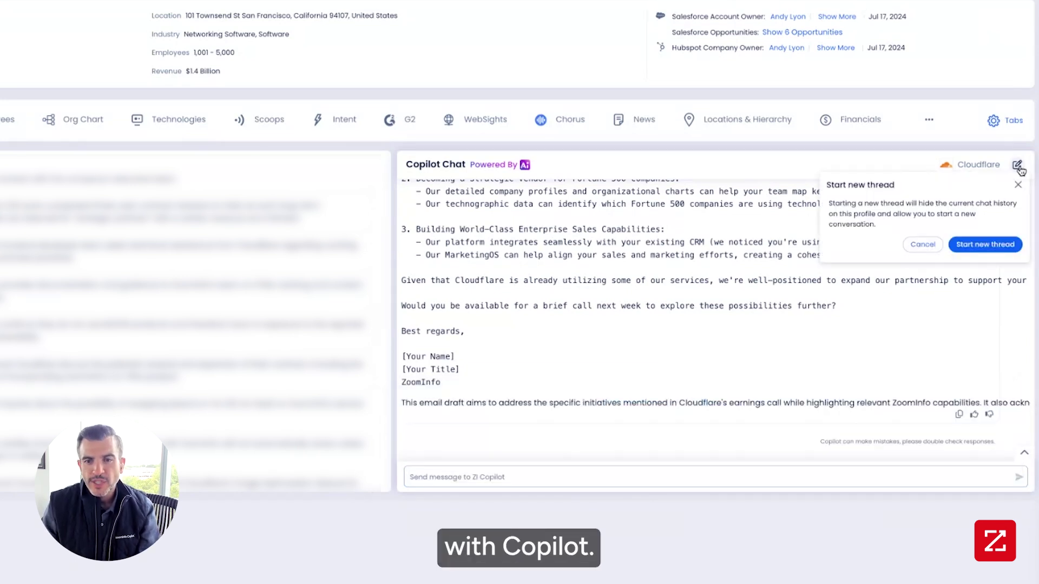
pyautogui.click(1002, 248)
pyautogui.click(641, 482)
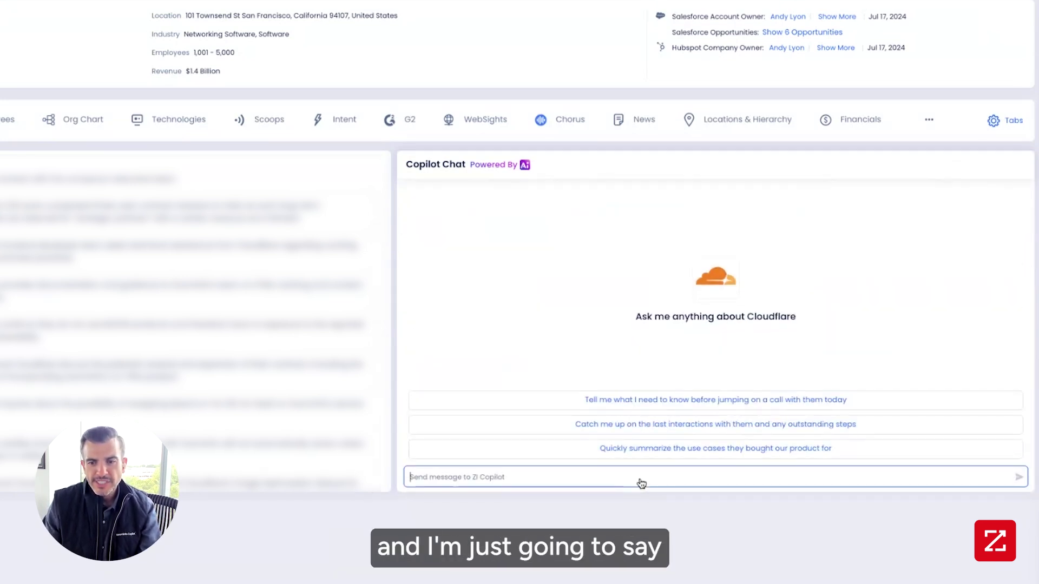
pyautogui.write("I'm the CEO of Zo")
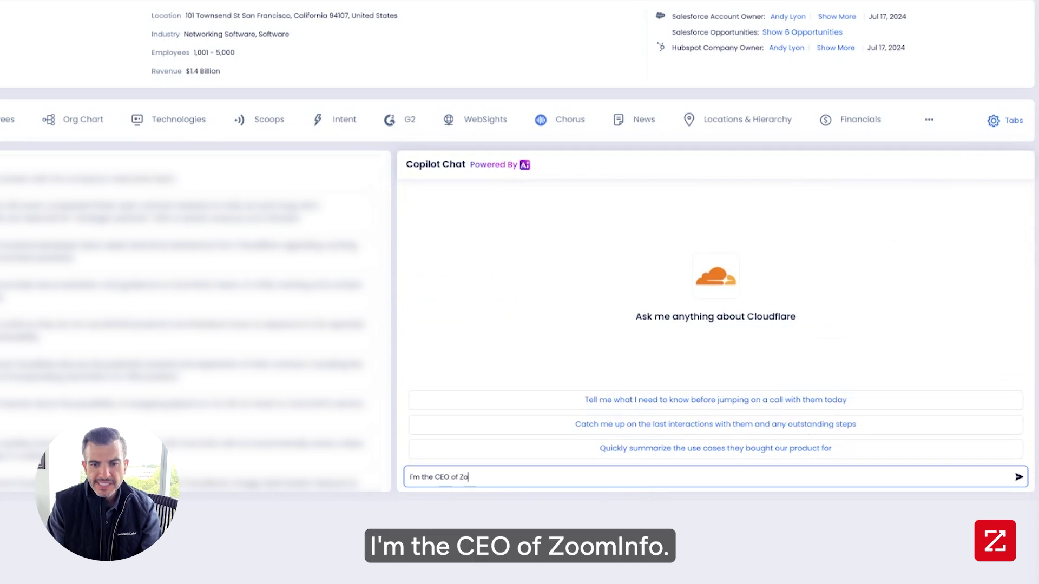
pyautogui.write("ominfo, I'm meeting w")
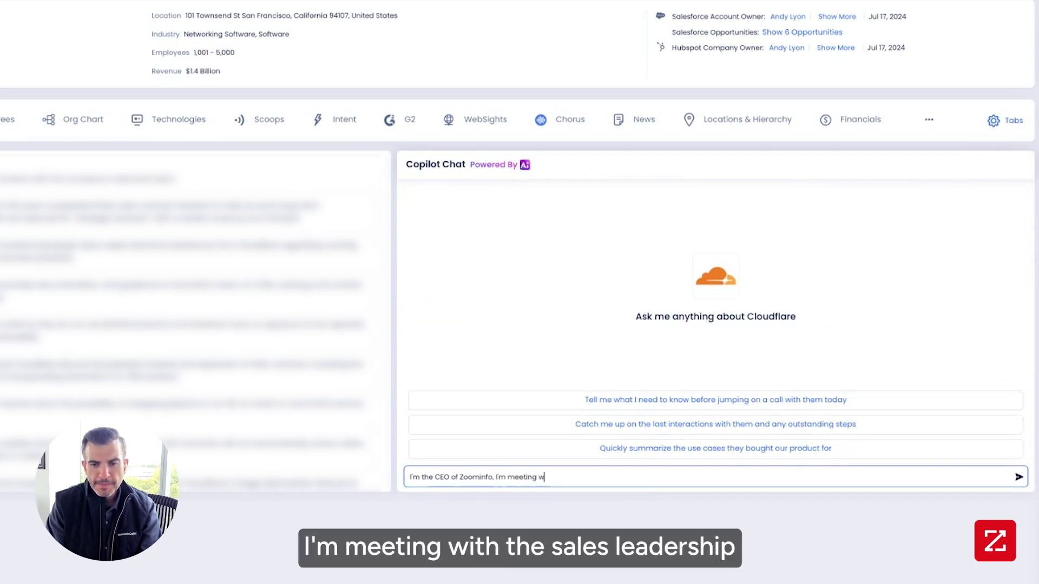
pyautogui.write('ith the sales')
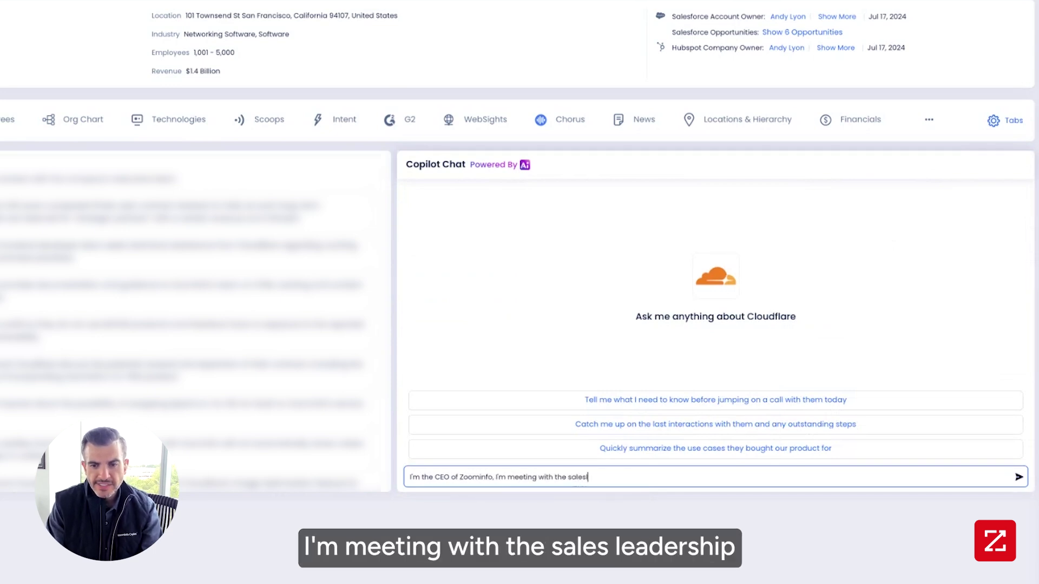
pyautogui.write(' leadership at Clou')
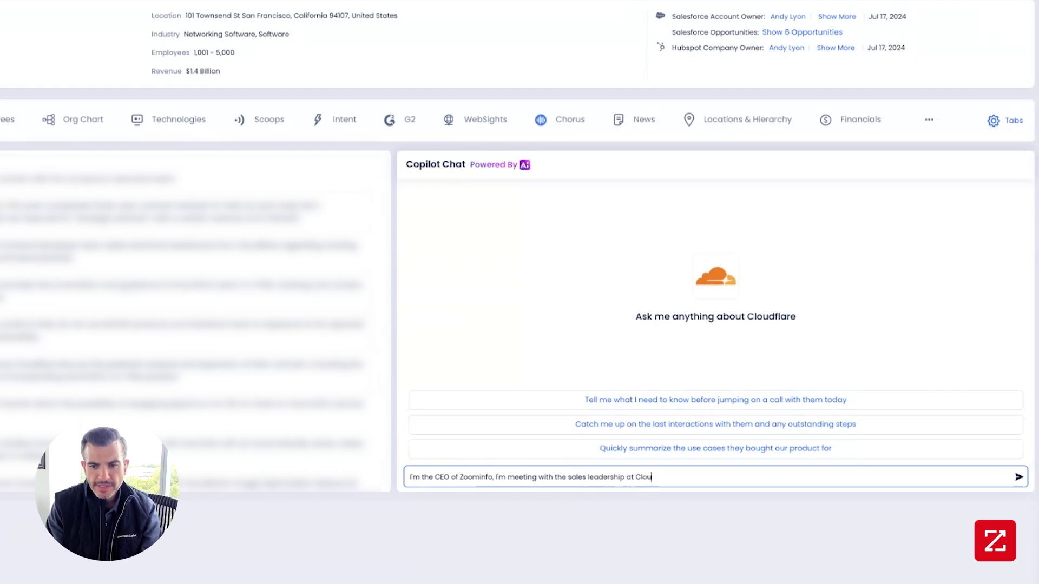
pyautogui.write('dflare today?')
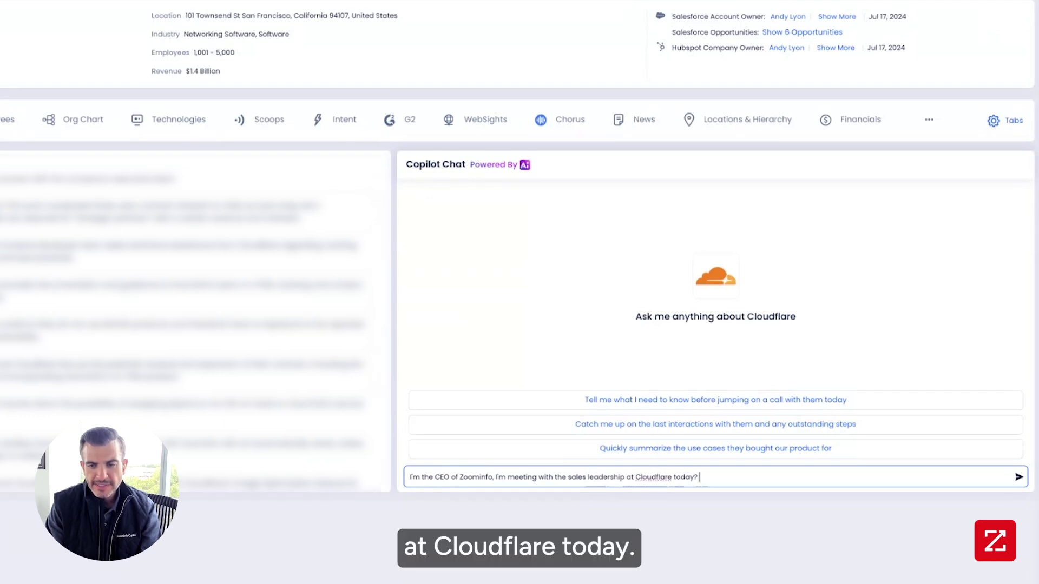
pyautogui.write(' what d')
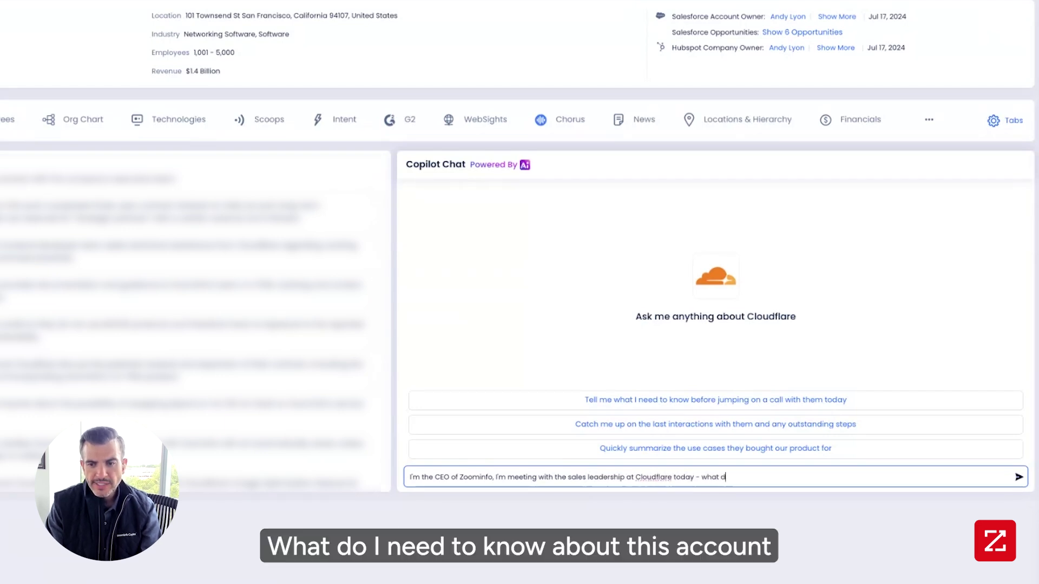
pyautogui.write('o I need to know about the')
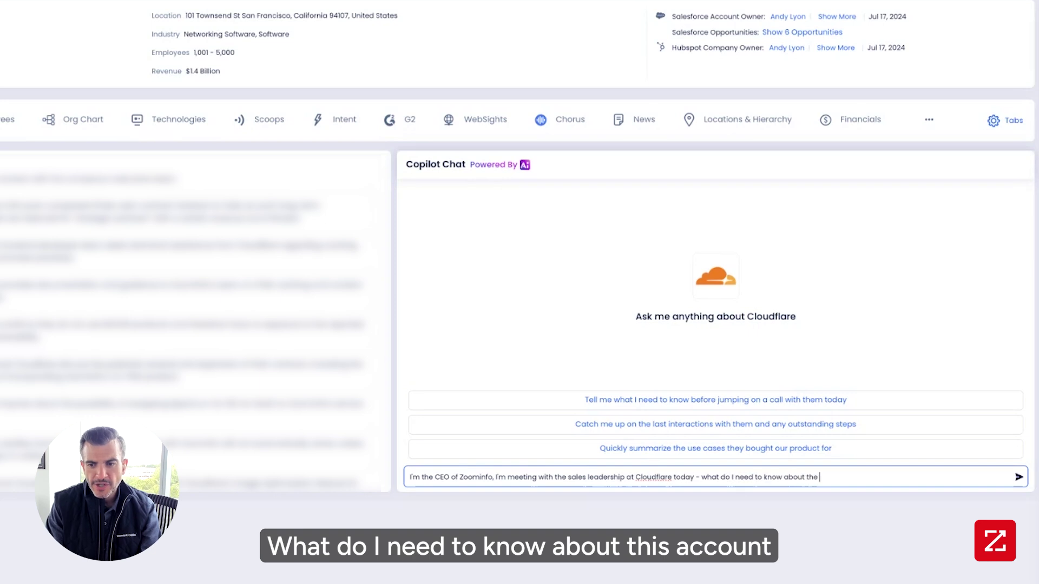
pyautogui.press('BackSpace')
pyautogui.write('is account b')
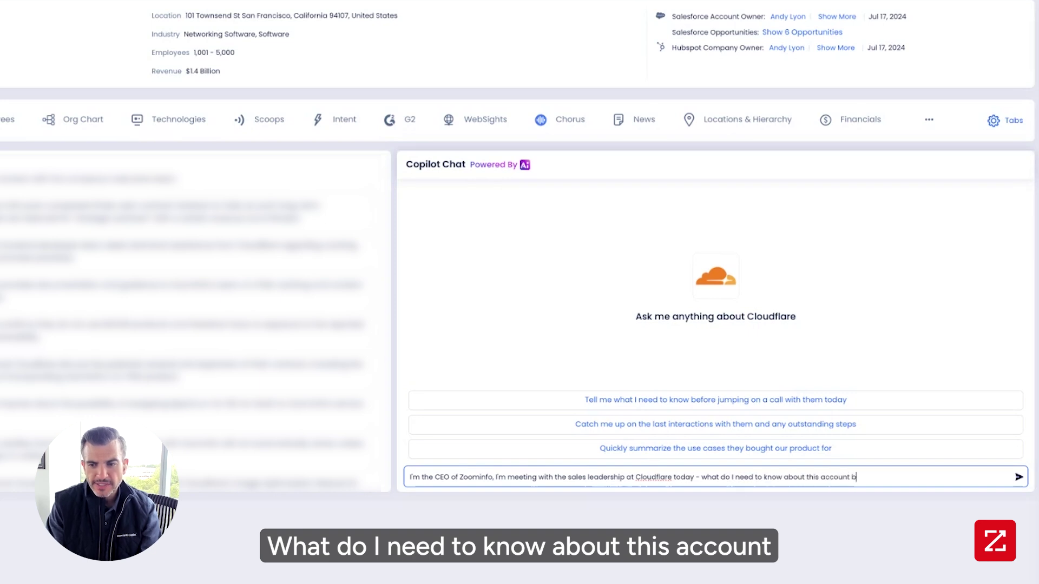
pyautogui.write('efore the meeting?')
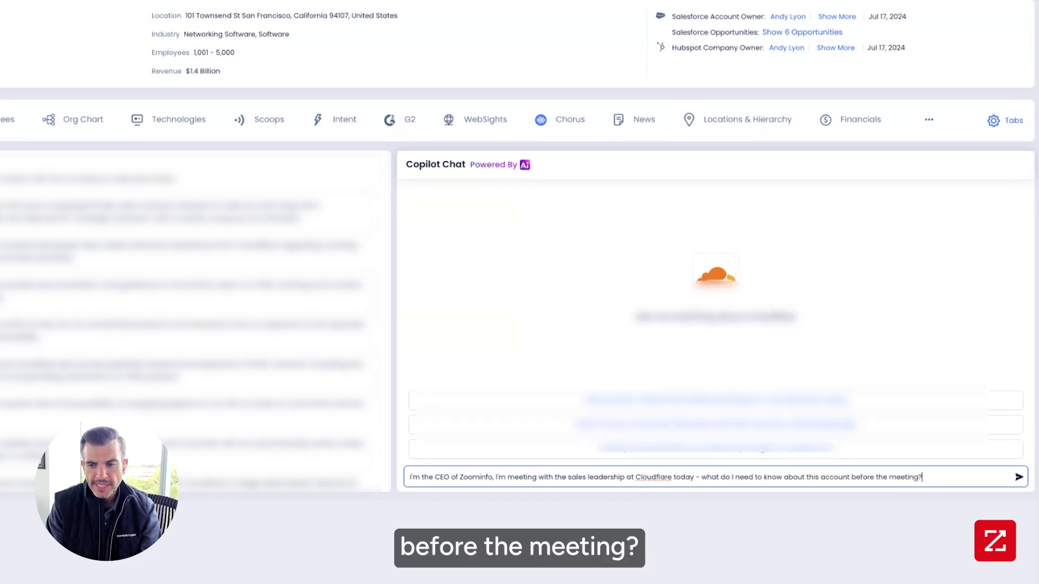
pyautogui.press('Return')
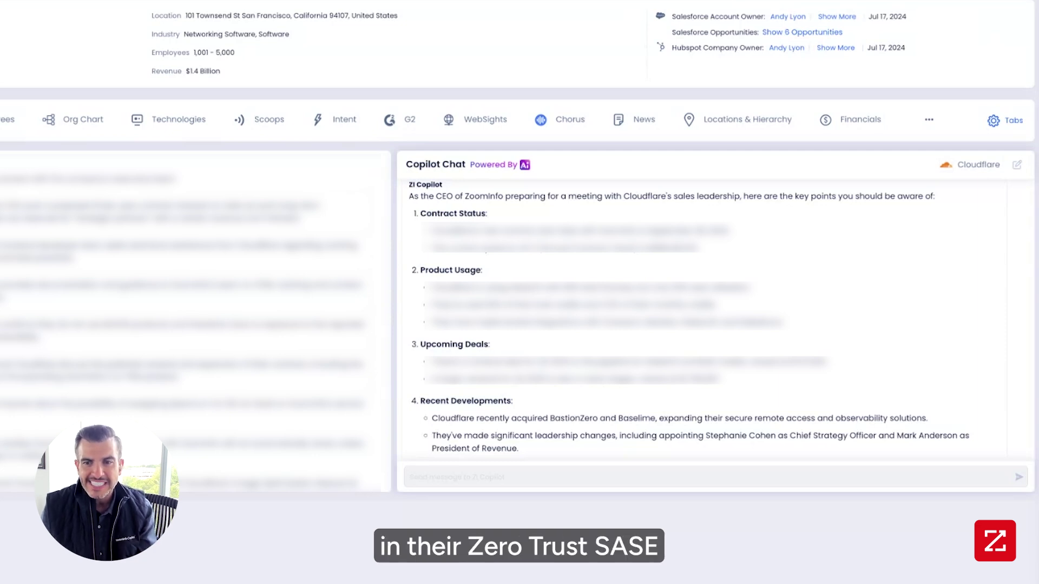
# Scroll through Copilot's Cloudflare briefing to the intent signals and closing meeting advice.
pyautogui.scroll(-10, 522, 243)
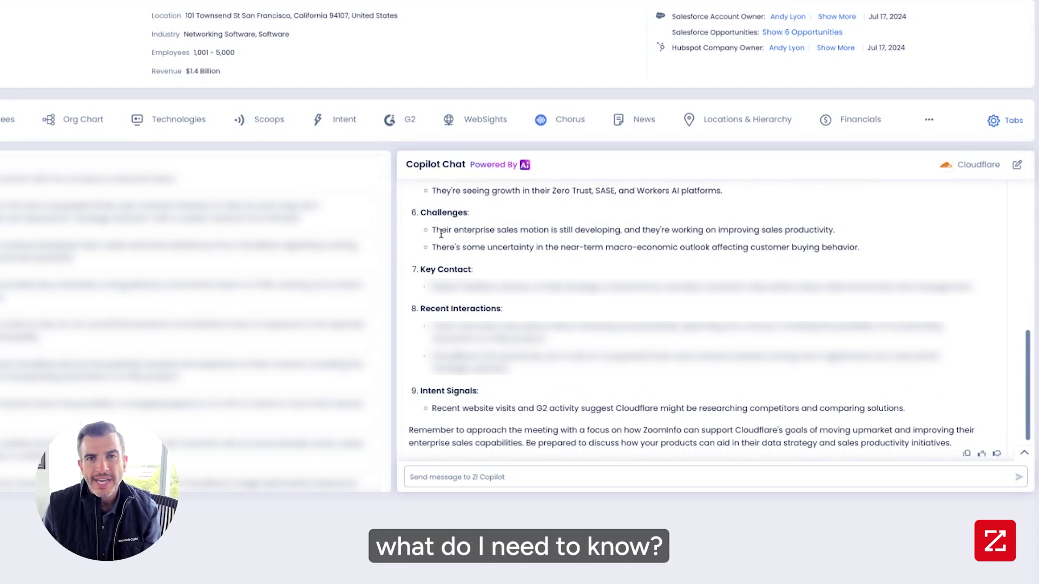
# Ask what Cloudflare will be happy and upset about in our relationship, then highlight Integration Issues.
pyautogui.write('What is the company go')
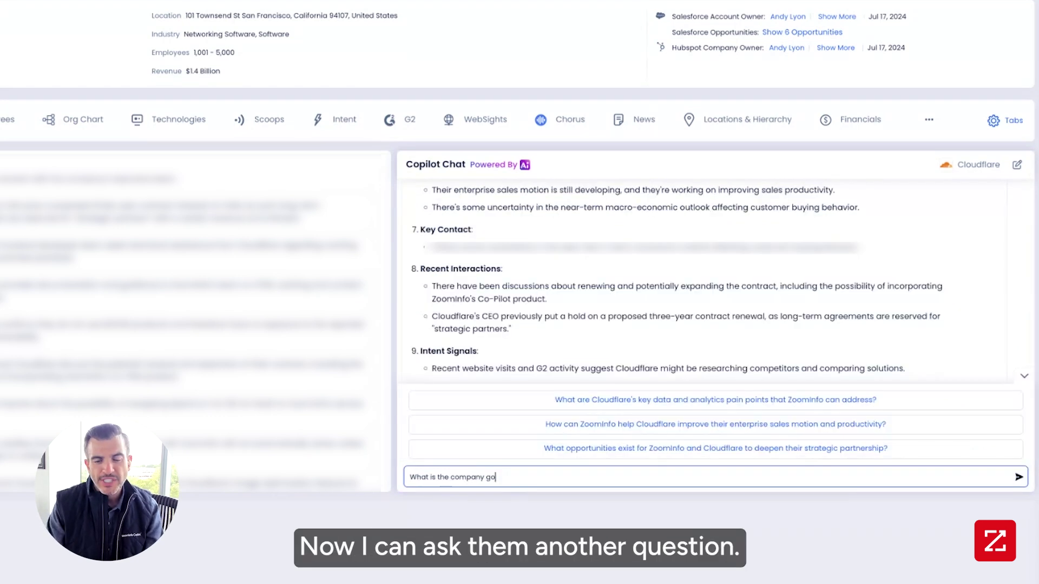
pyautogui.write('ing to be happy and u')
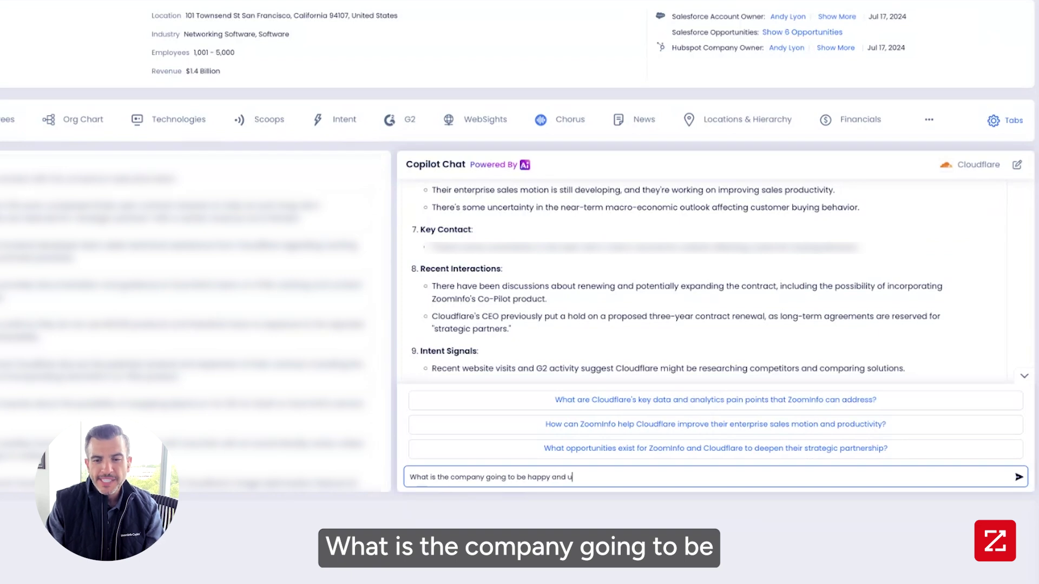
pyautogui.write('pset about as it relates our')
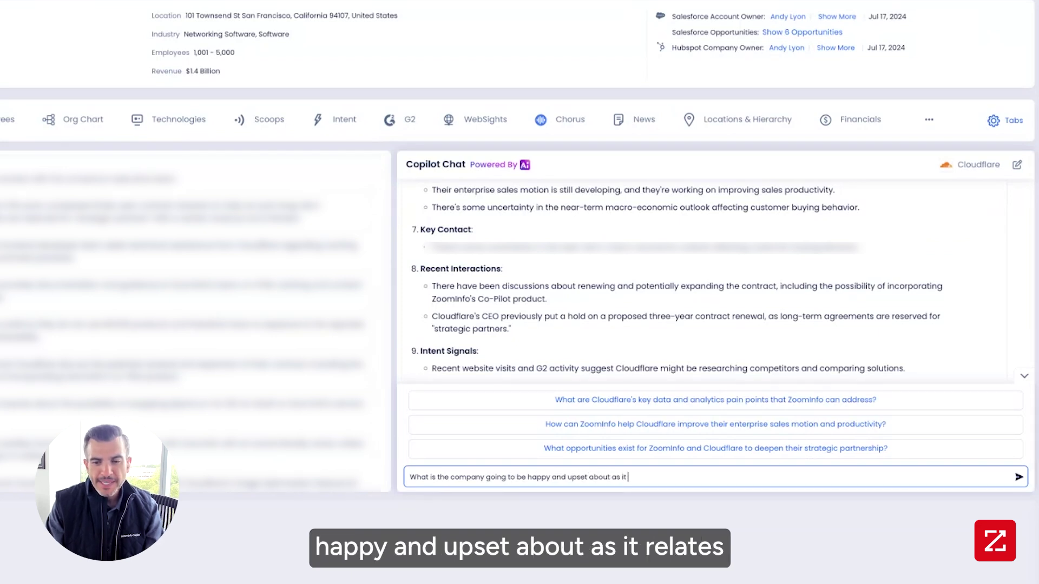
pyautogui.press('BackSpace')
pyautogui.press('BackSpace')
pyautogui.press('BackSpace')
pyautogui.press('BackSpace')
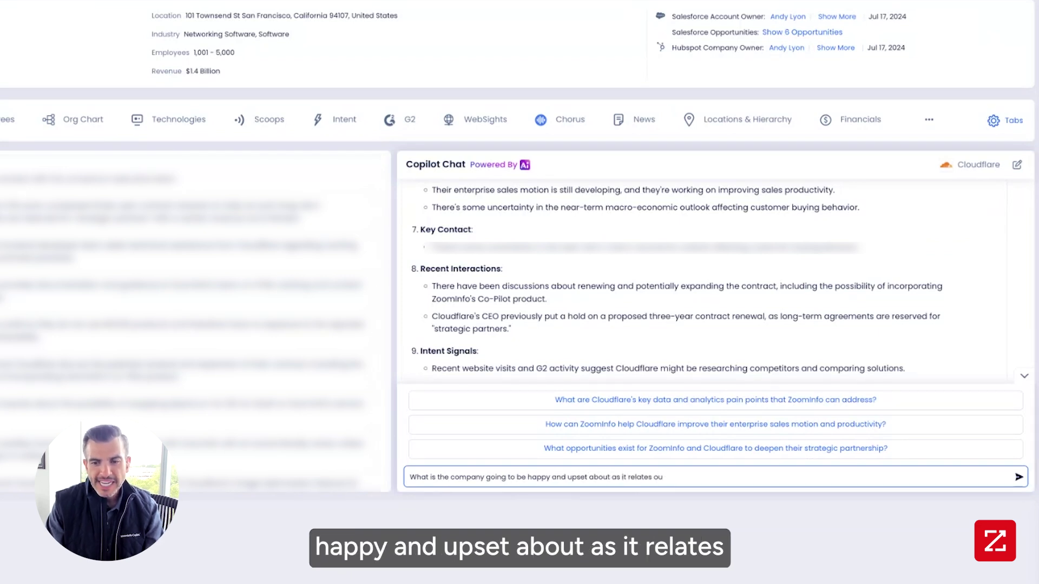
pyautogui.write('to our relationship?')
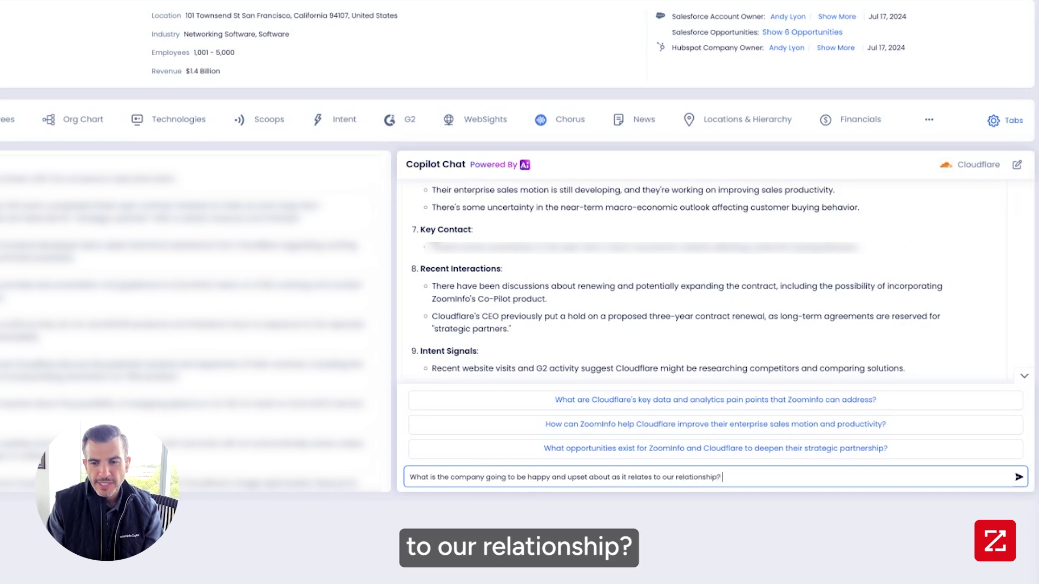
pyautogui.press('Return')
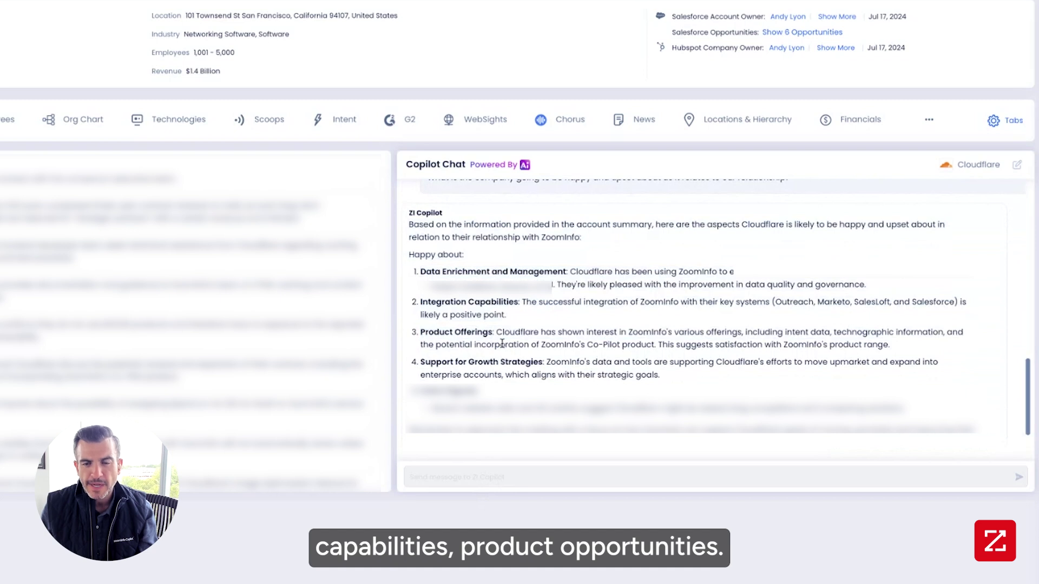
pyautogui.scroll(-5, 503, 343)
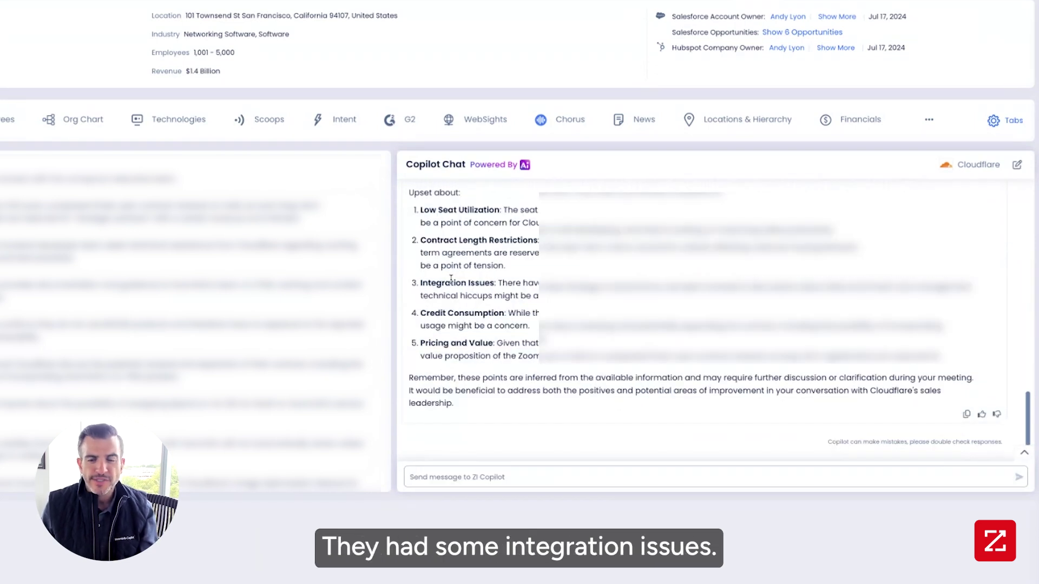
pyautogui.moveTo(471, 282); pyautogui.dragTo(451, 281)
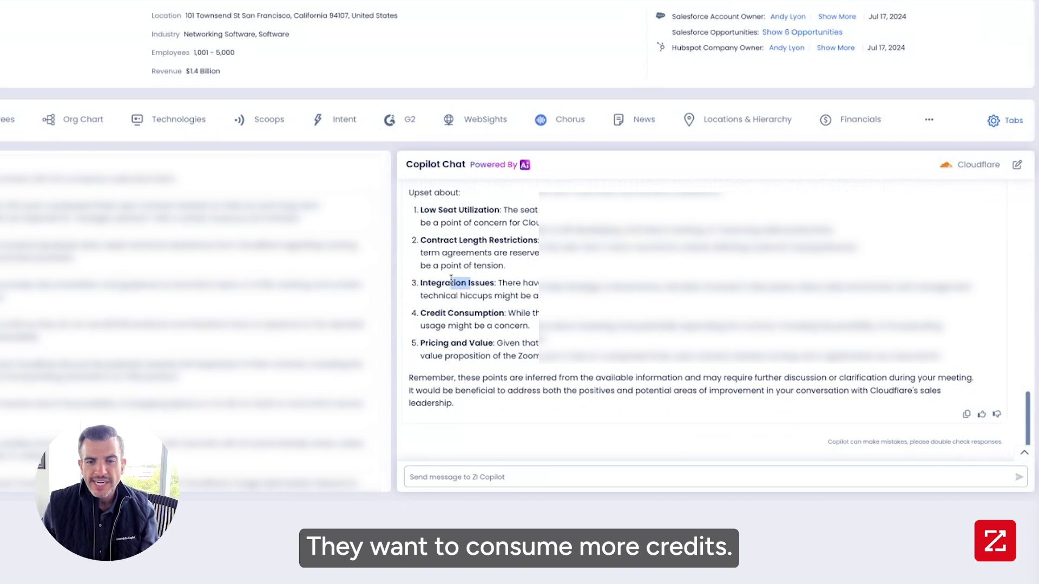